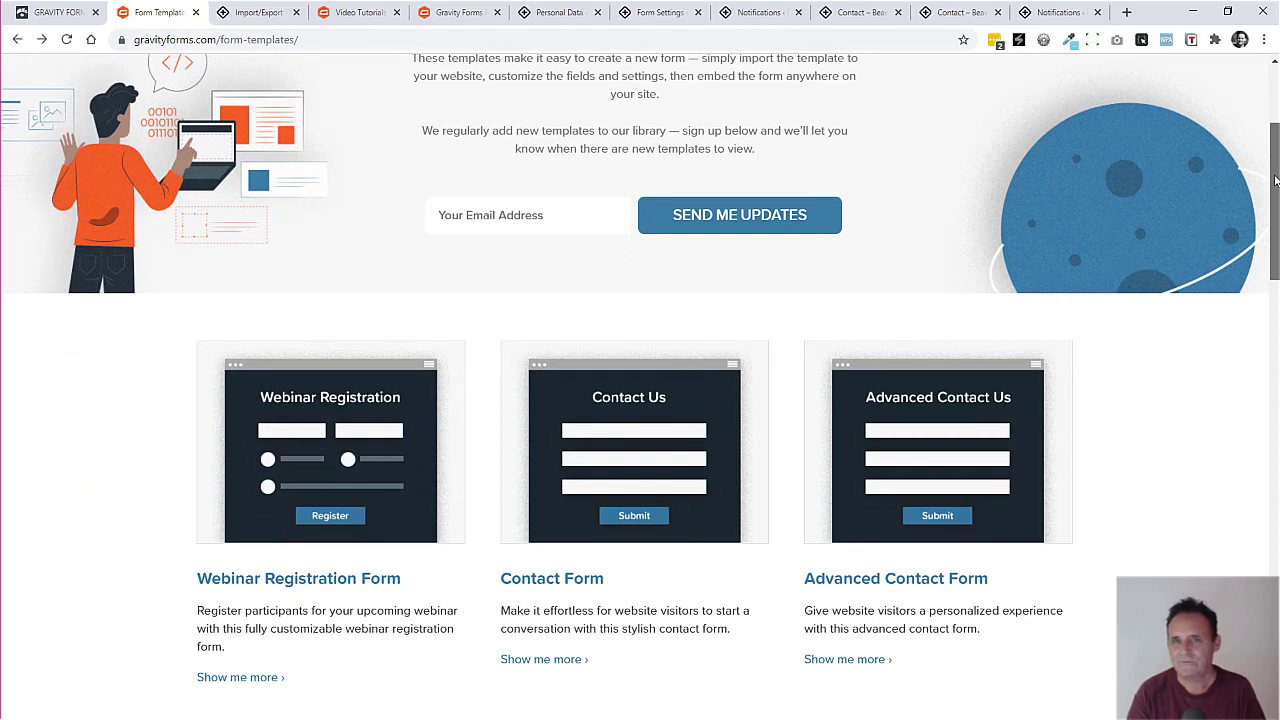
Step: Browse the Gravity Forms template library from Webinar Registration to Event Registration, and view the site's Import Forms page
drag(1276, 180, 1276, 216)
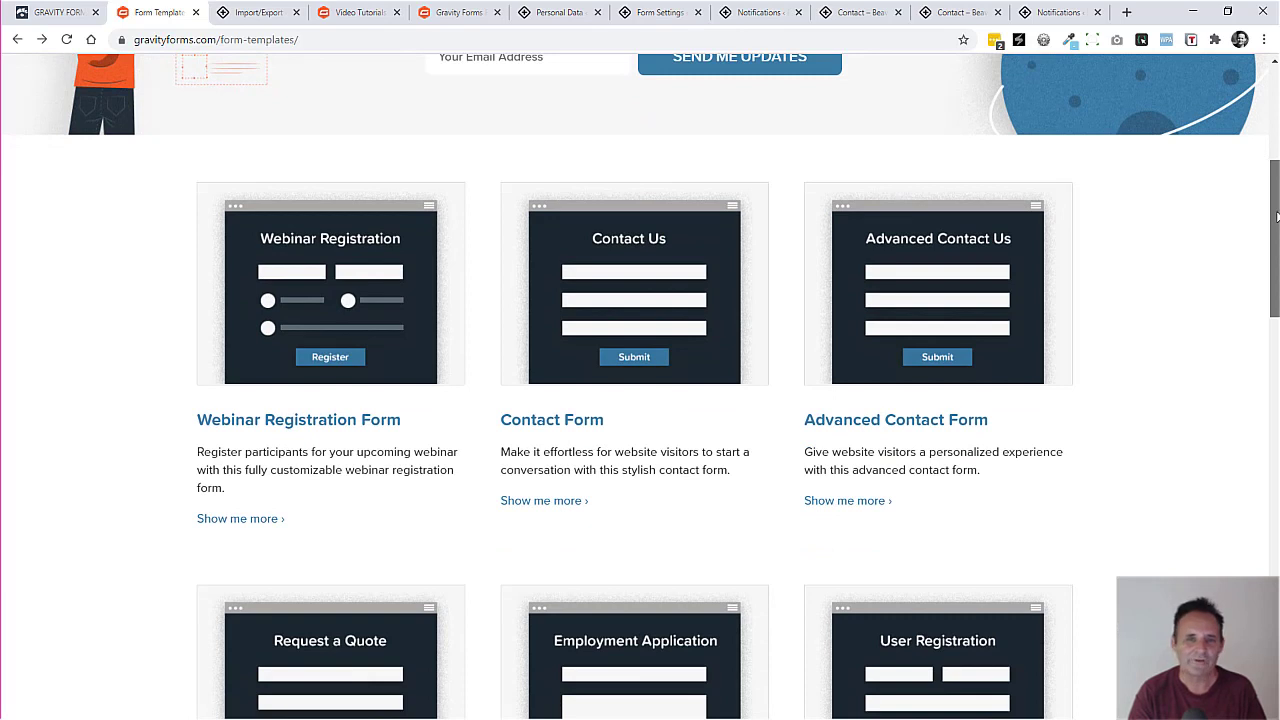
drag(1276, 216, 1276, 234)
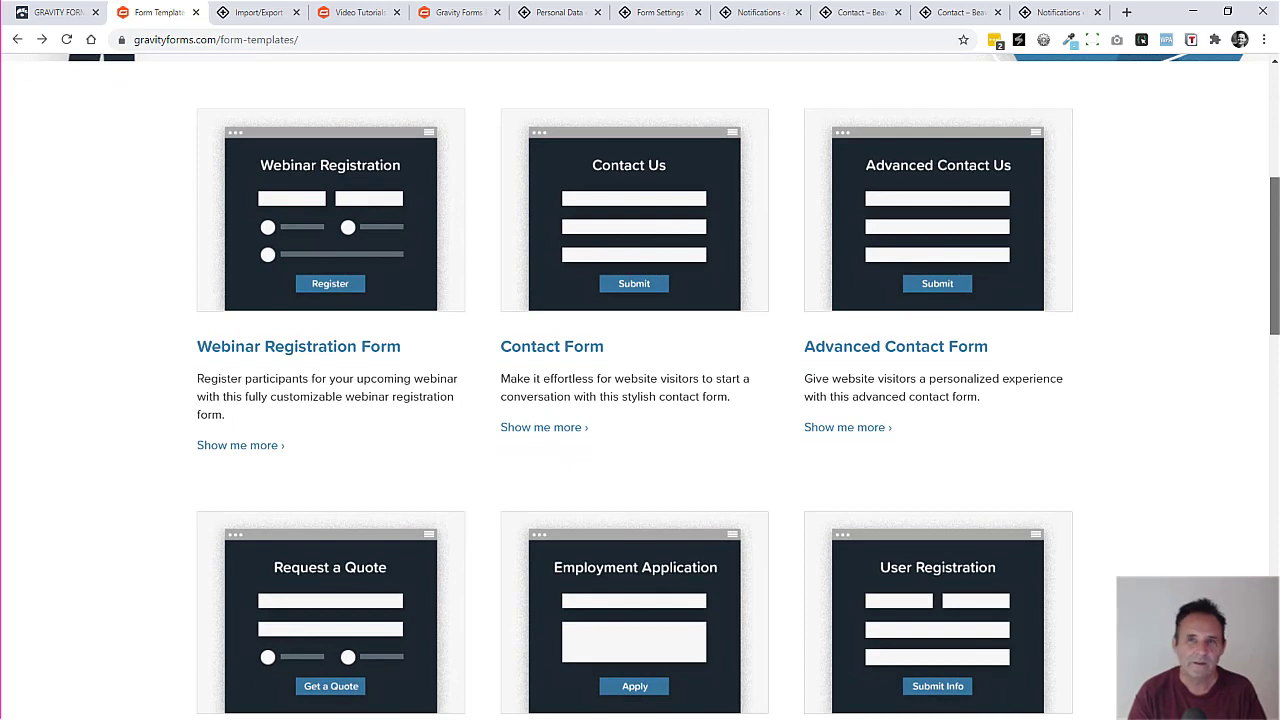
drag(1276, 238, 1277, 243)
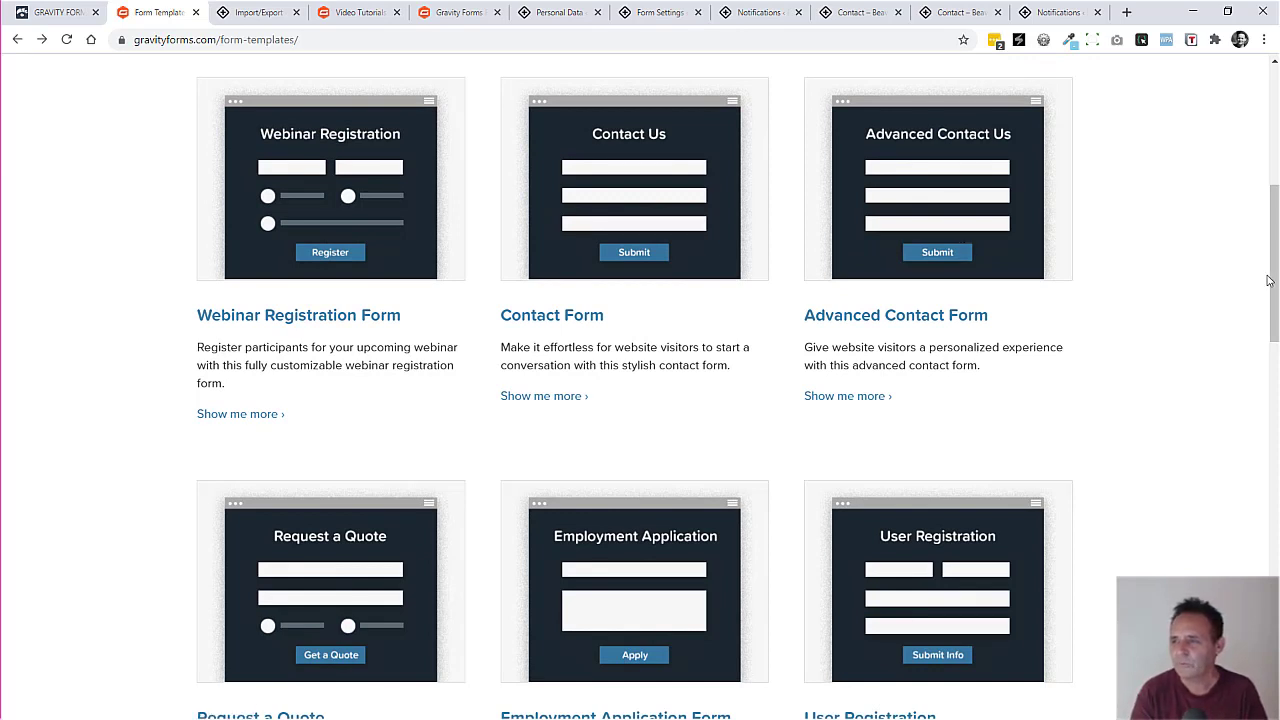
drag(1274, 285, 1255, 447)
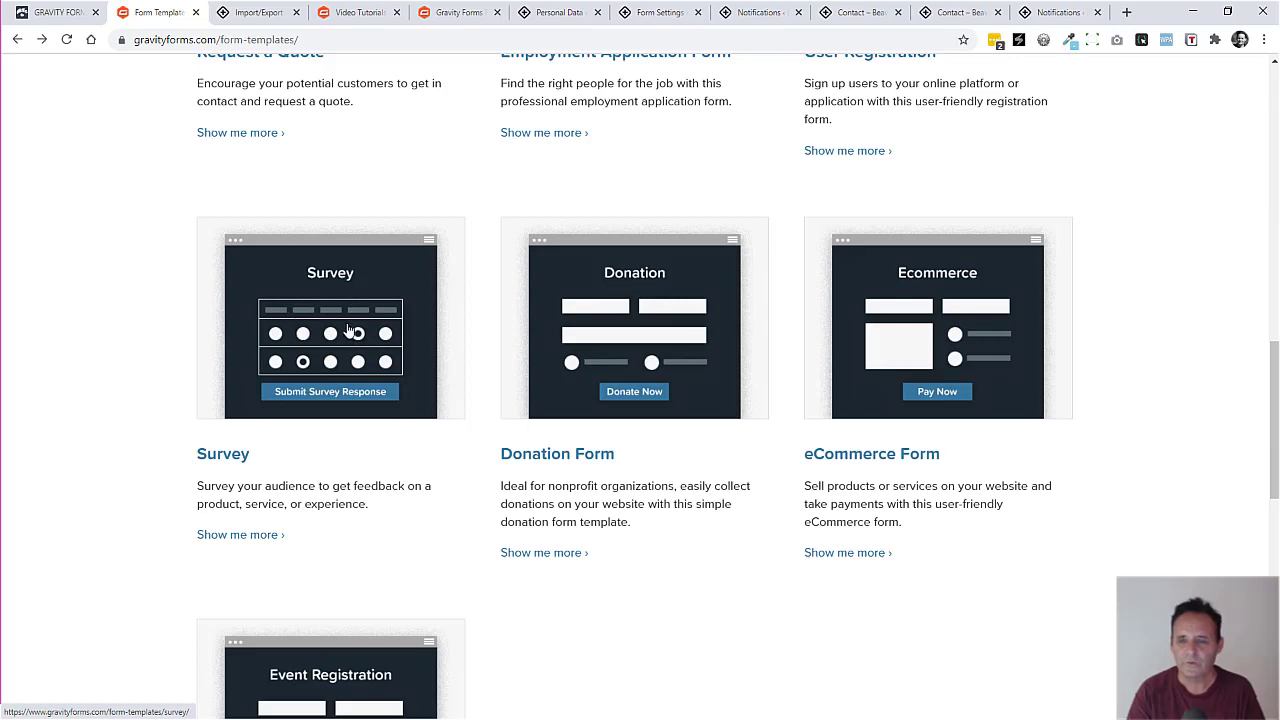
drag(1272, 409, 1257, 158)
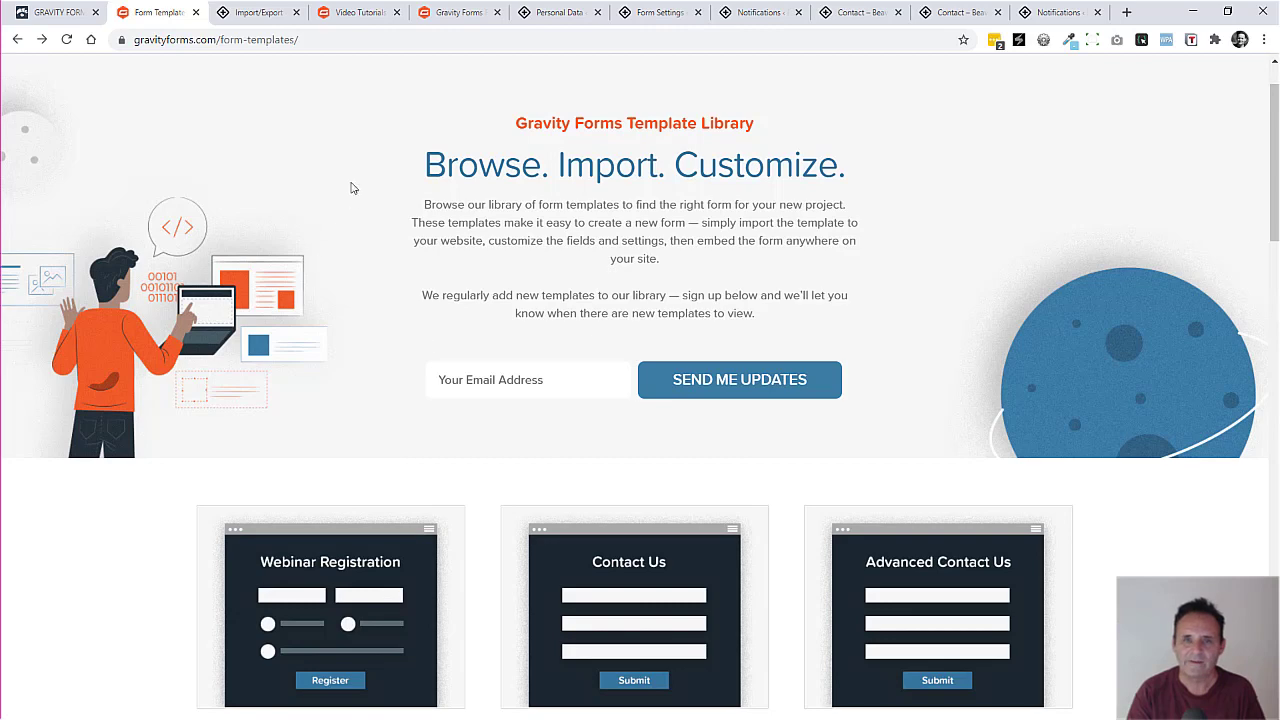
click(247, 12)
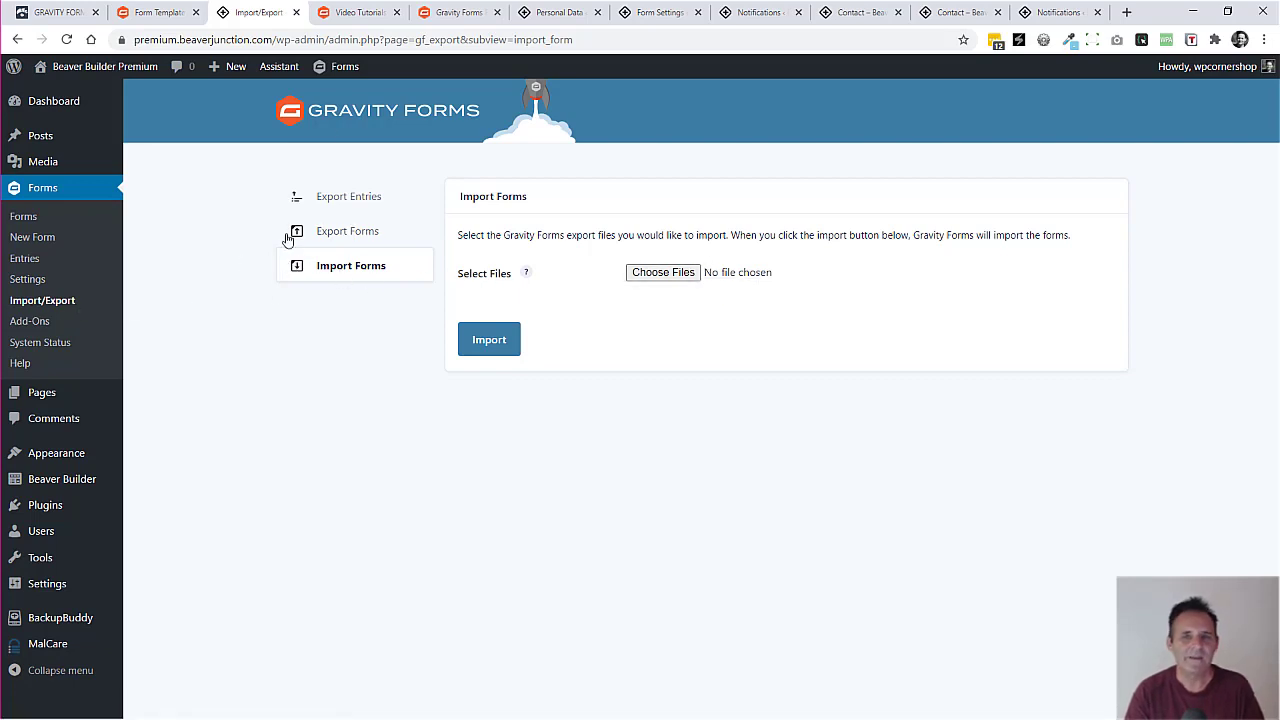
Step: View the Gravity Forms video tutorials page and return to the presentation's website resources slide
click(355, 13)
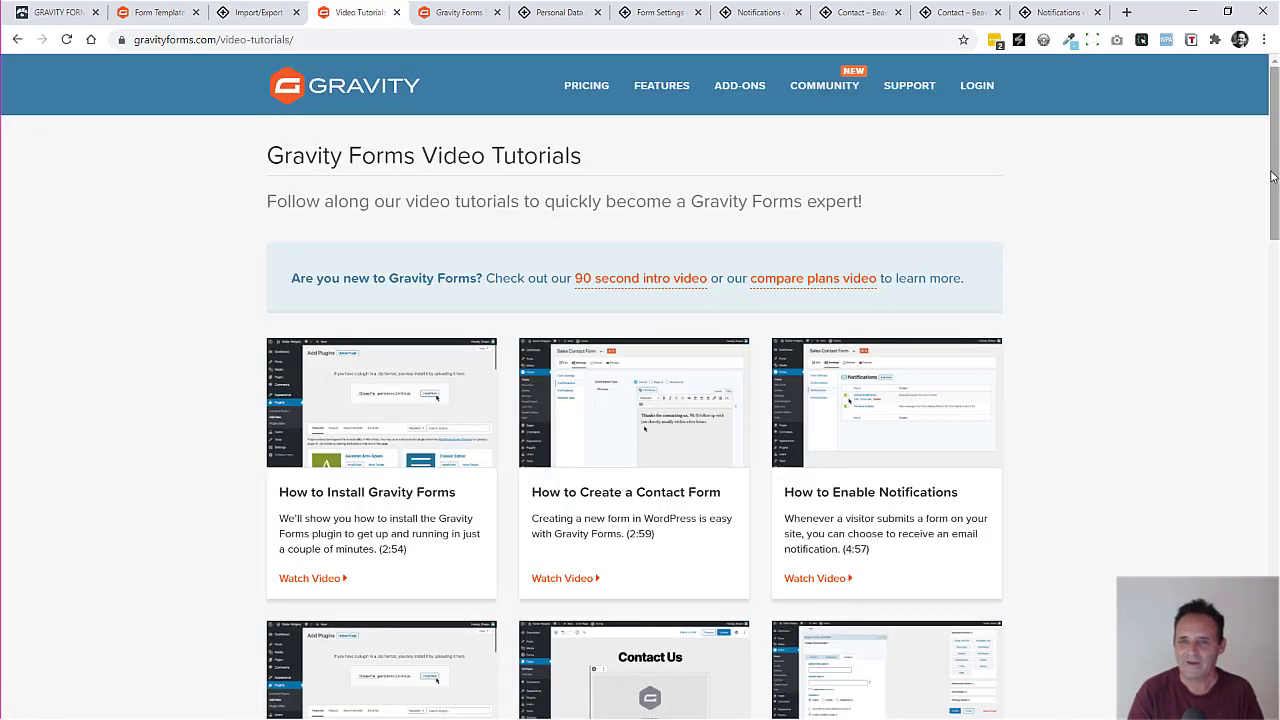
mouse_move(1272, 176)
mouse_down()
mouse_move(1272, 535)
mouse_move(1255, 276)
mouse_move(1269, 223)
mouse_move(1249, 177)
mouse_up()
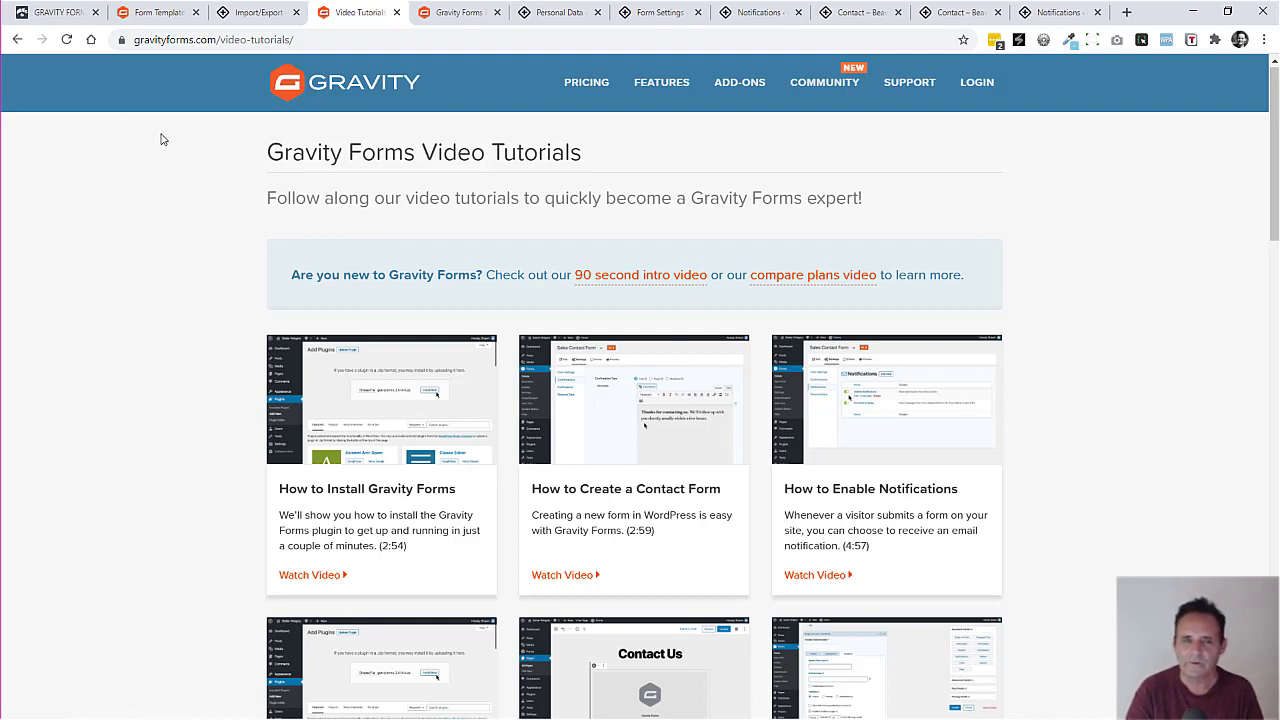
click(58, 14)
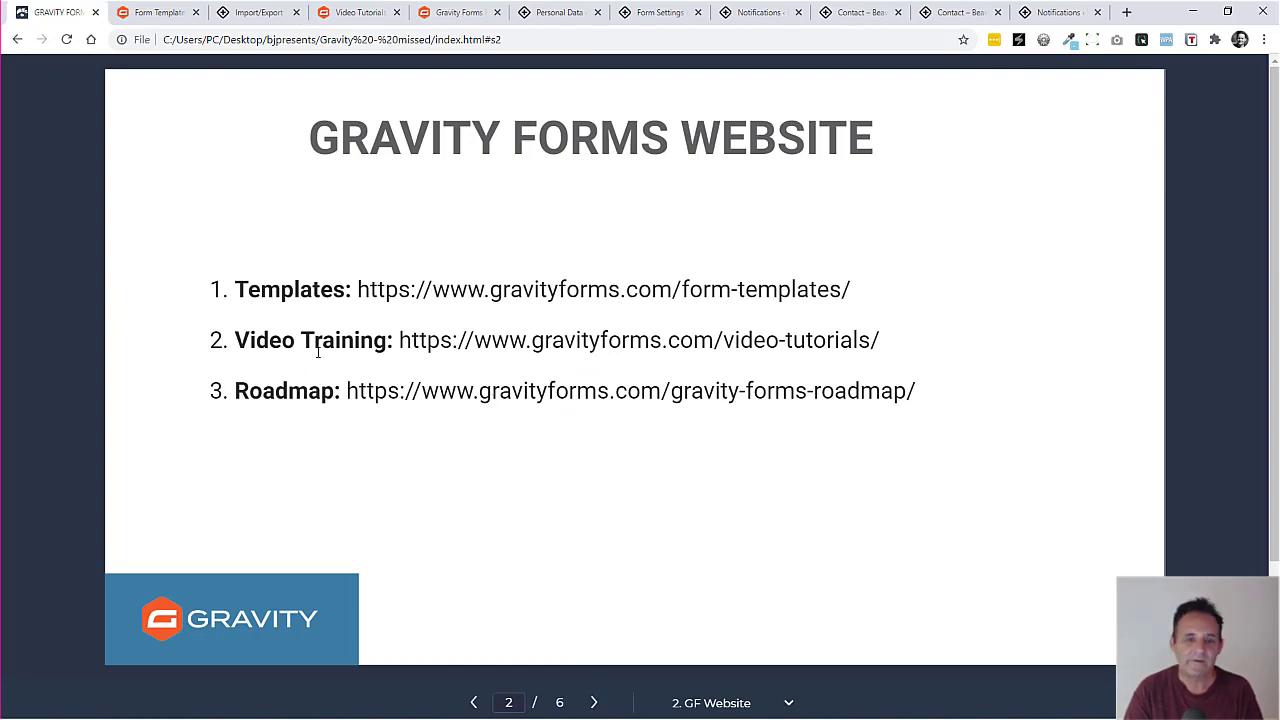
Step: Review the Gravity Forms roadmap's Under Consideration, Planned and Launched categories
click(443, 10)
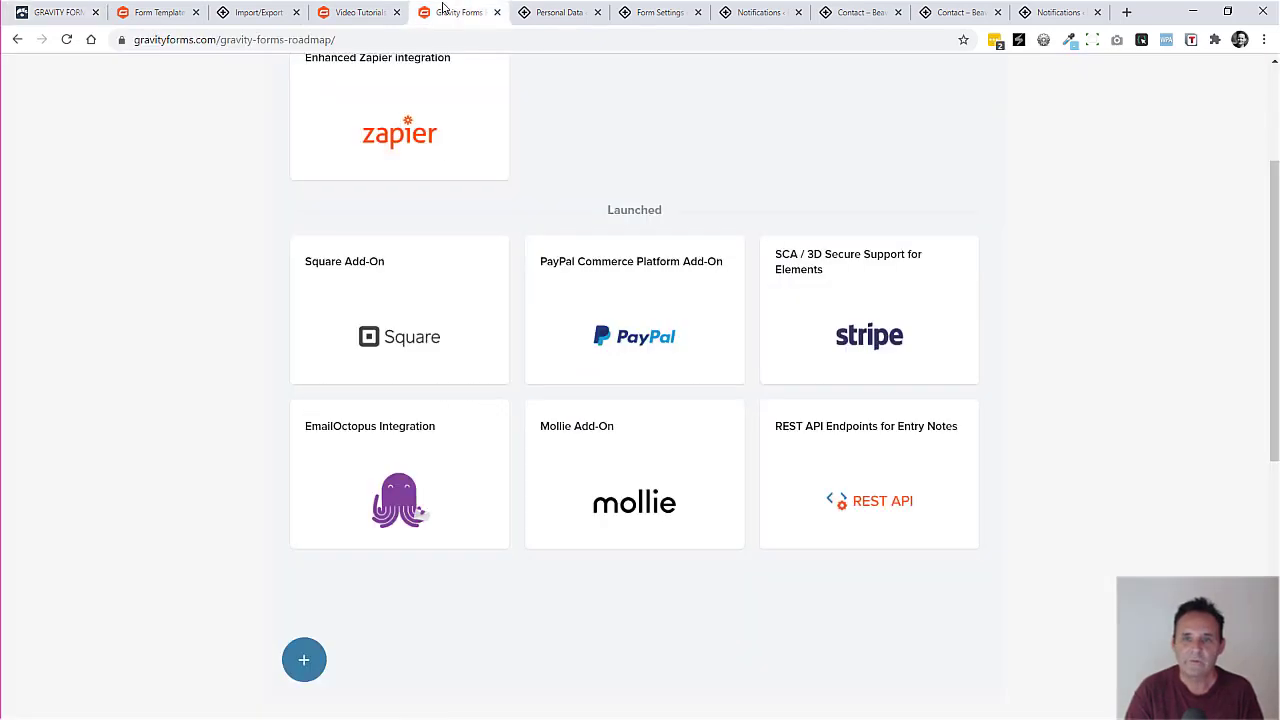
drag(1275, 252, 1260, 97)
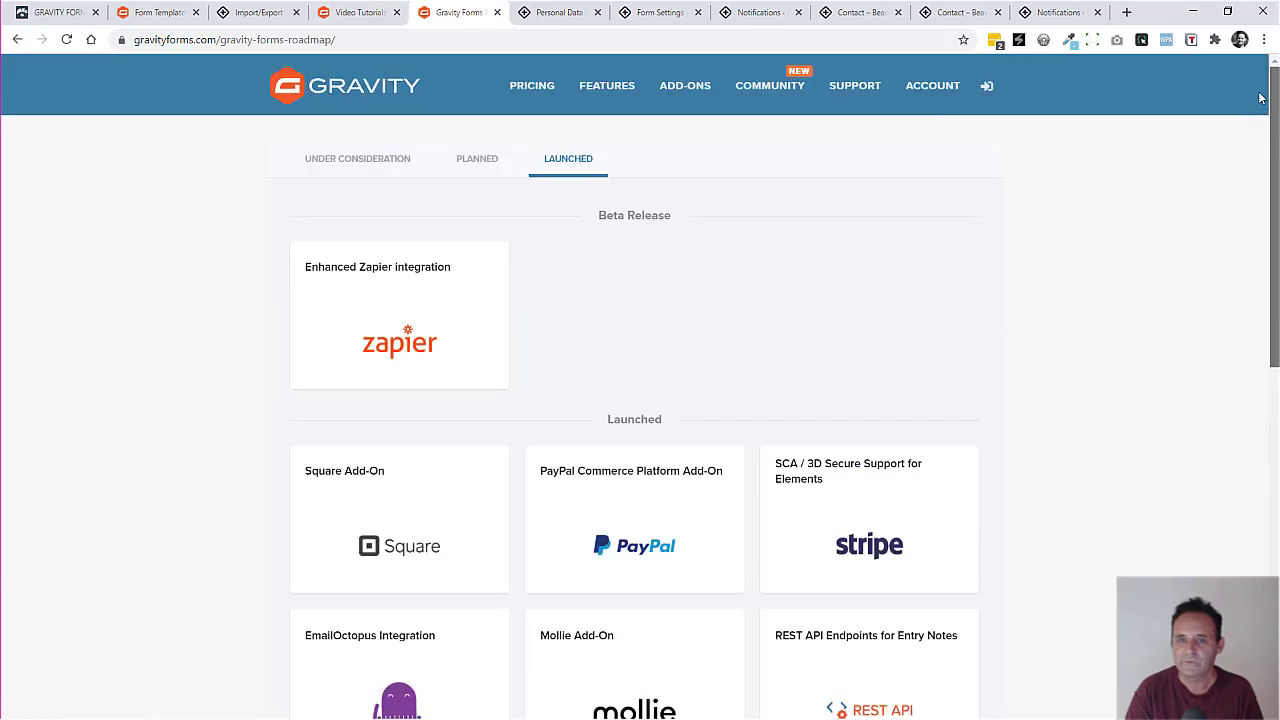
click(363, 160)
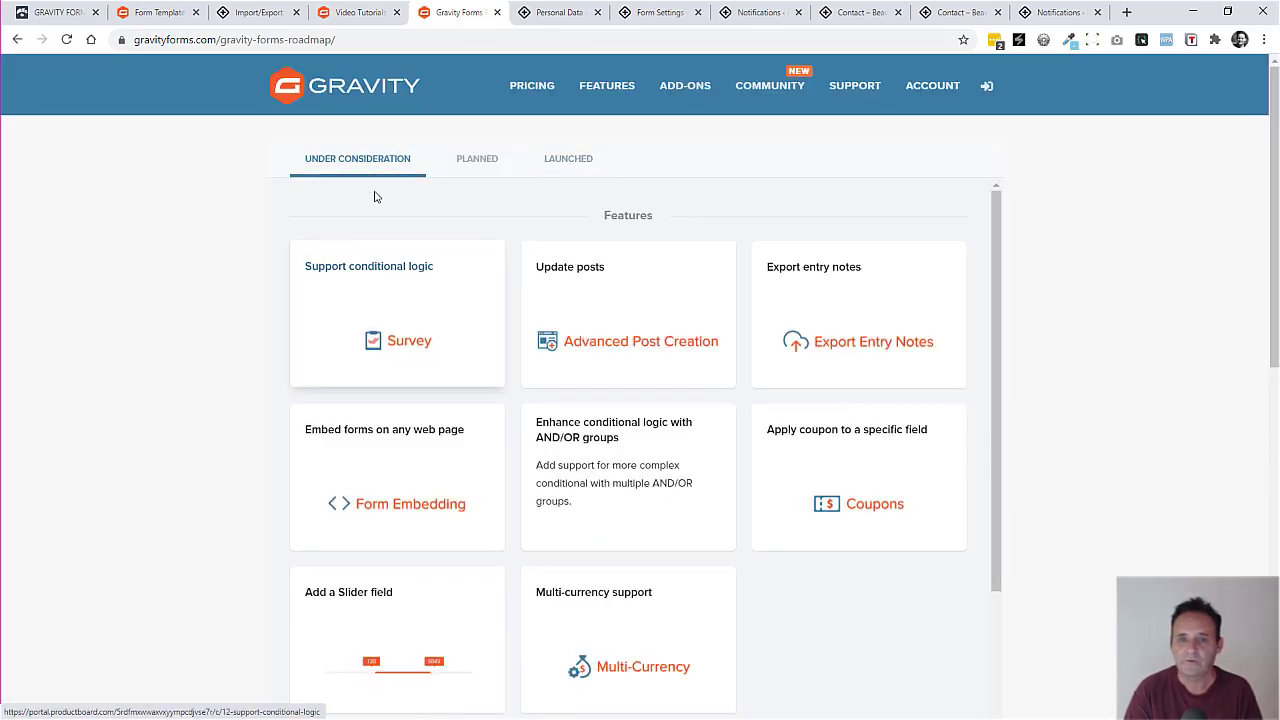
click(479, 160)
click(556, 161)
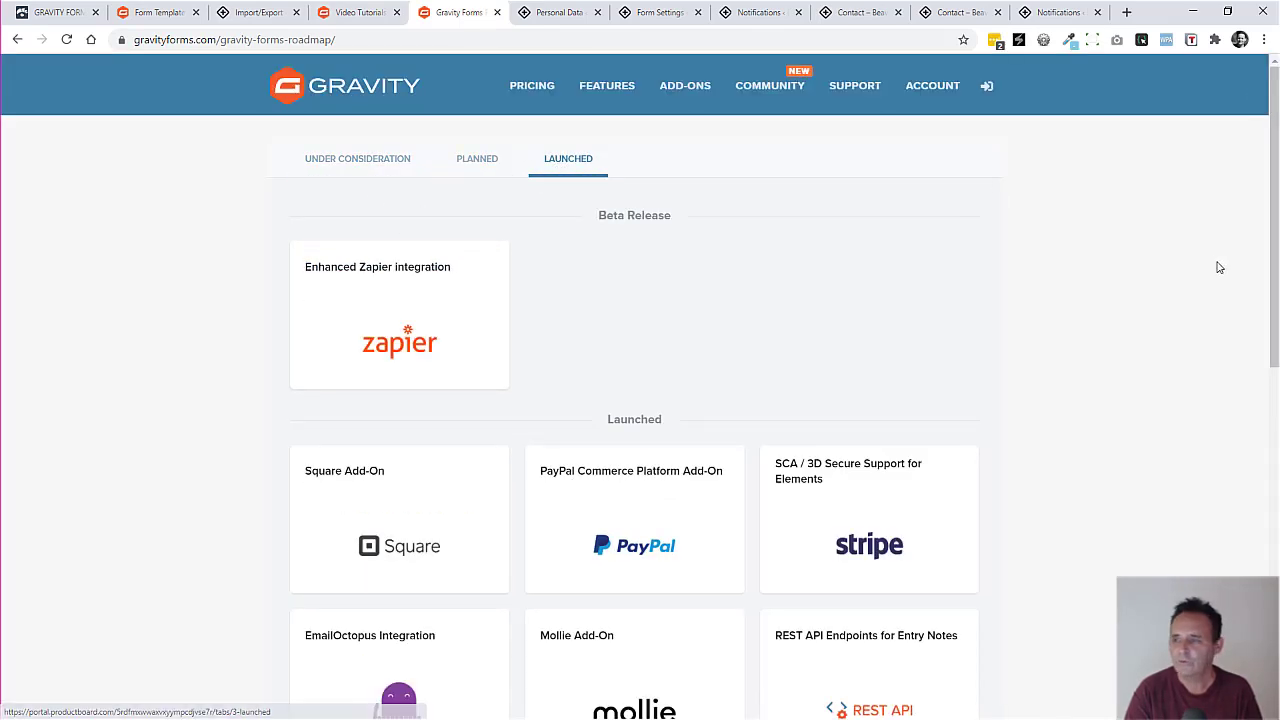
scroll(1272, 252, down, 5)
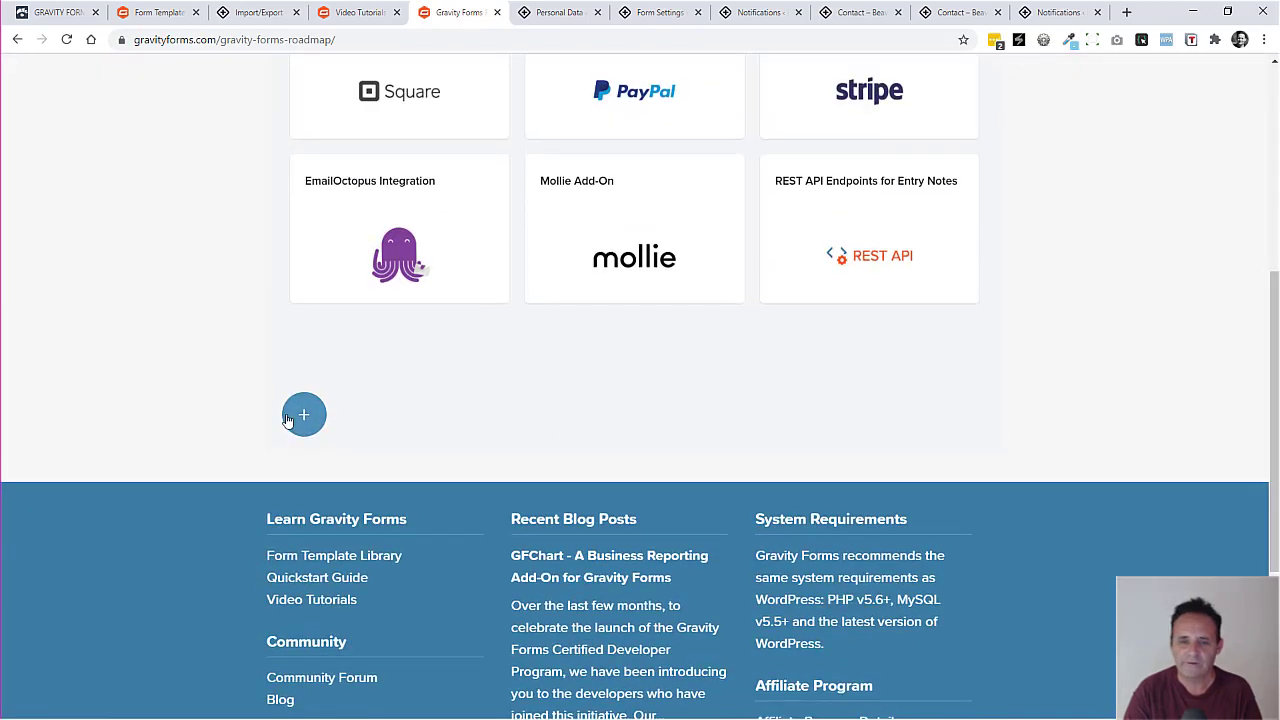
Step: Open the roadmap's idea submission form to view its importance options, and close it without submitting
click(296, 417)
scroll(1237, 215, up, 3)
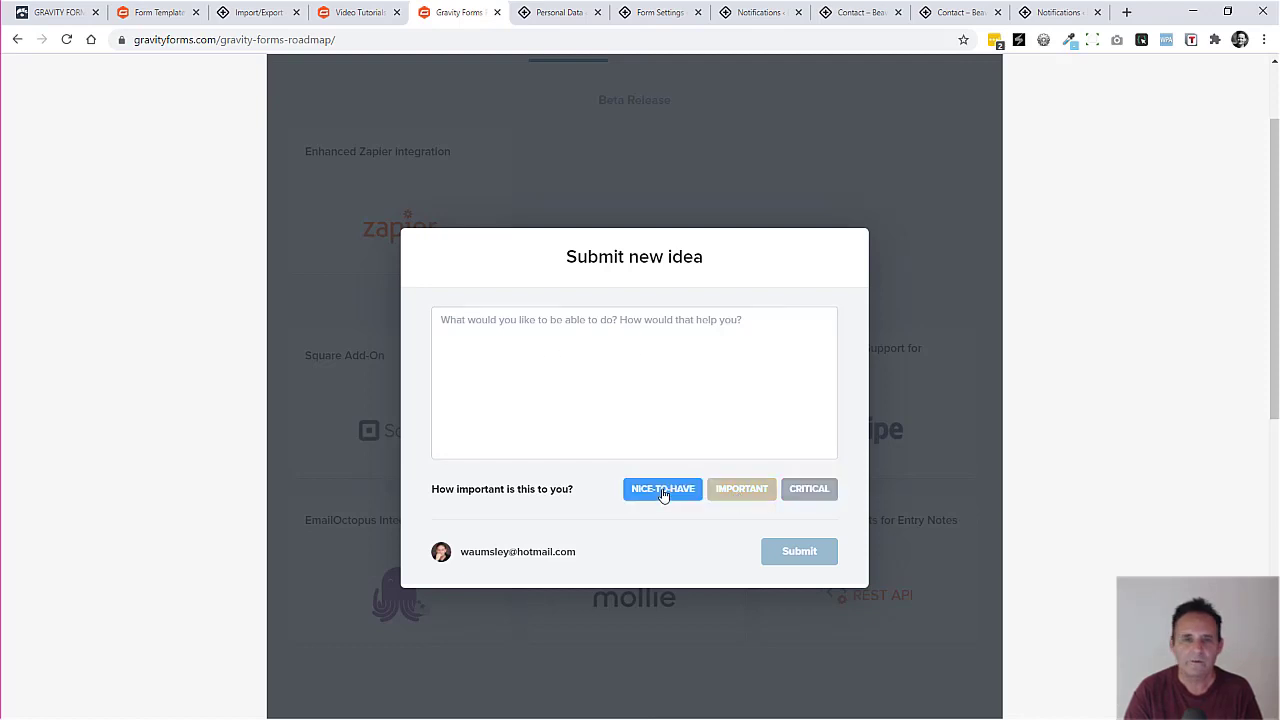
click(937, 437)
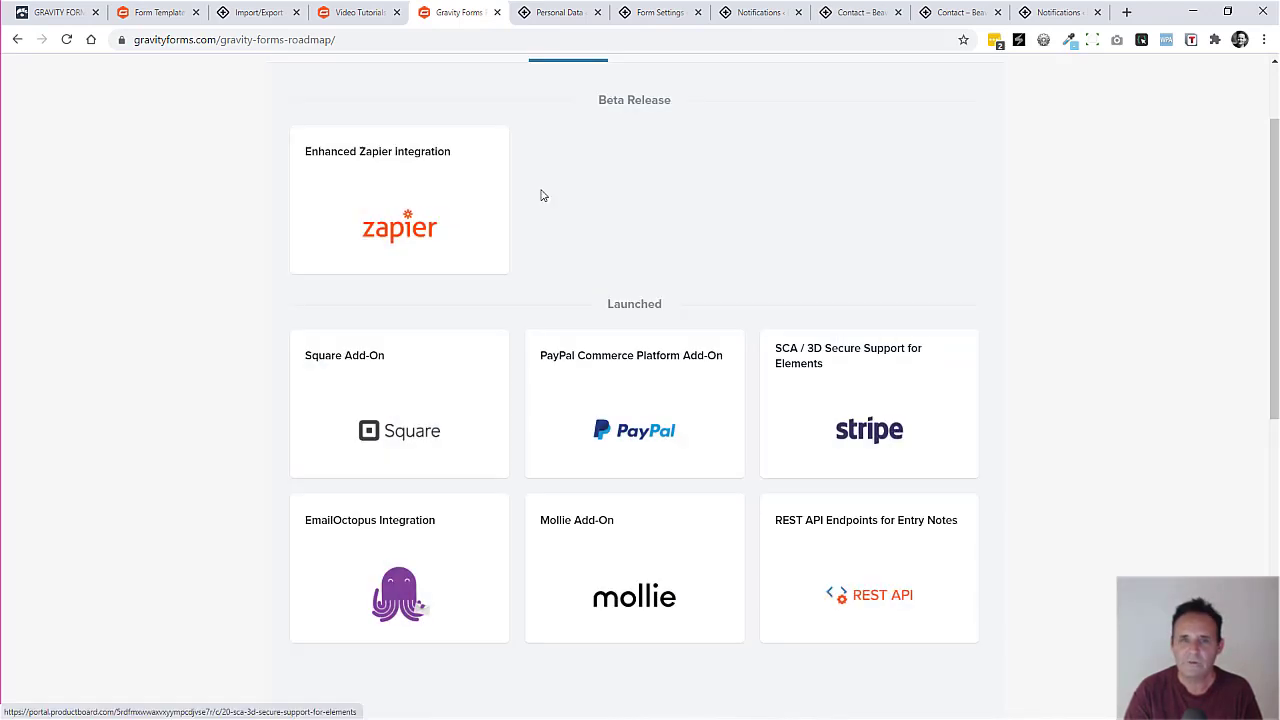
Step: Show the presentation's Personal Data slide and examine the eCommerce Form's retention, exporting and erasing settings
click(60, 14)
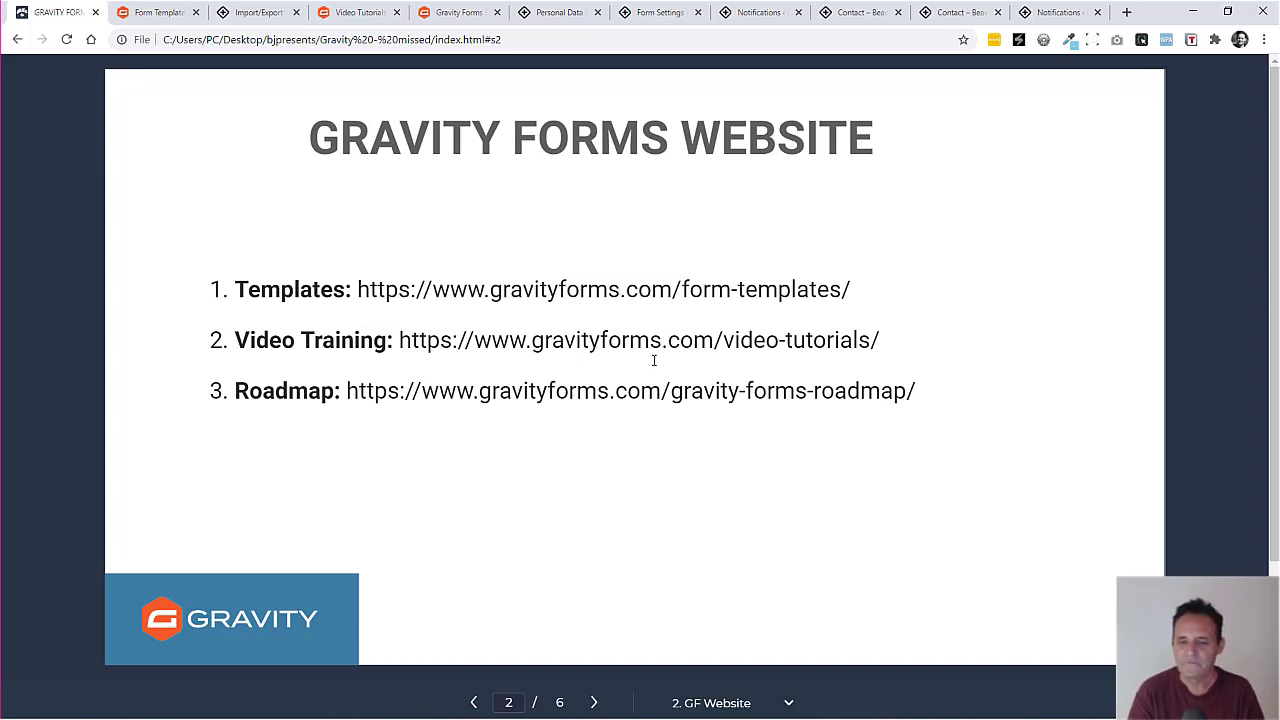
click(593, 703)
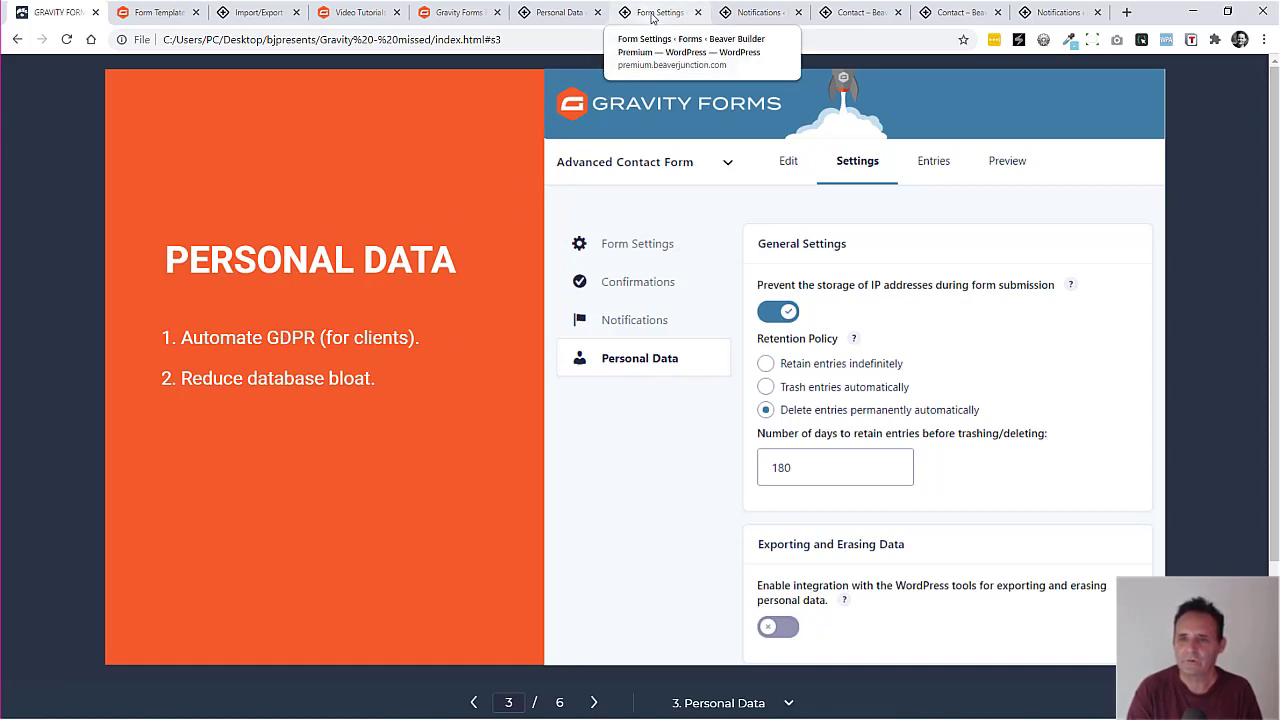
click(558, 16)
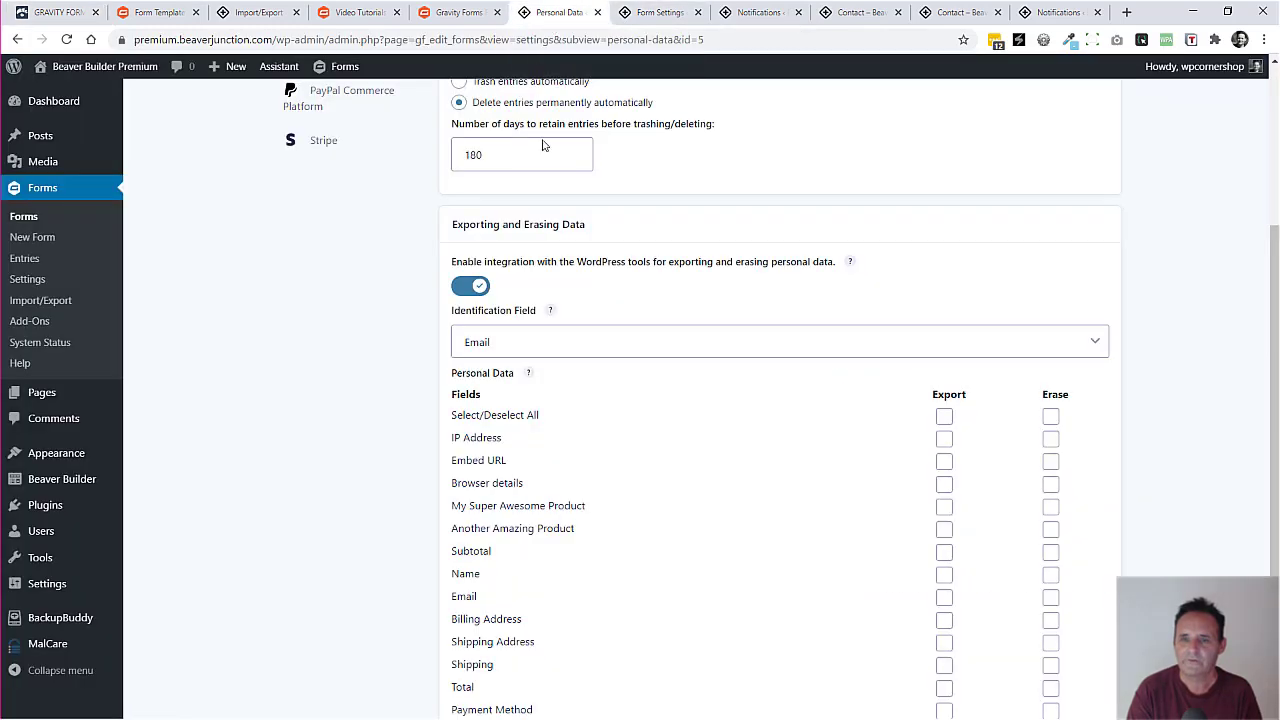
scroll(1263, 150, up, 3)
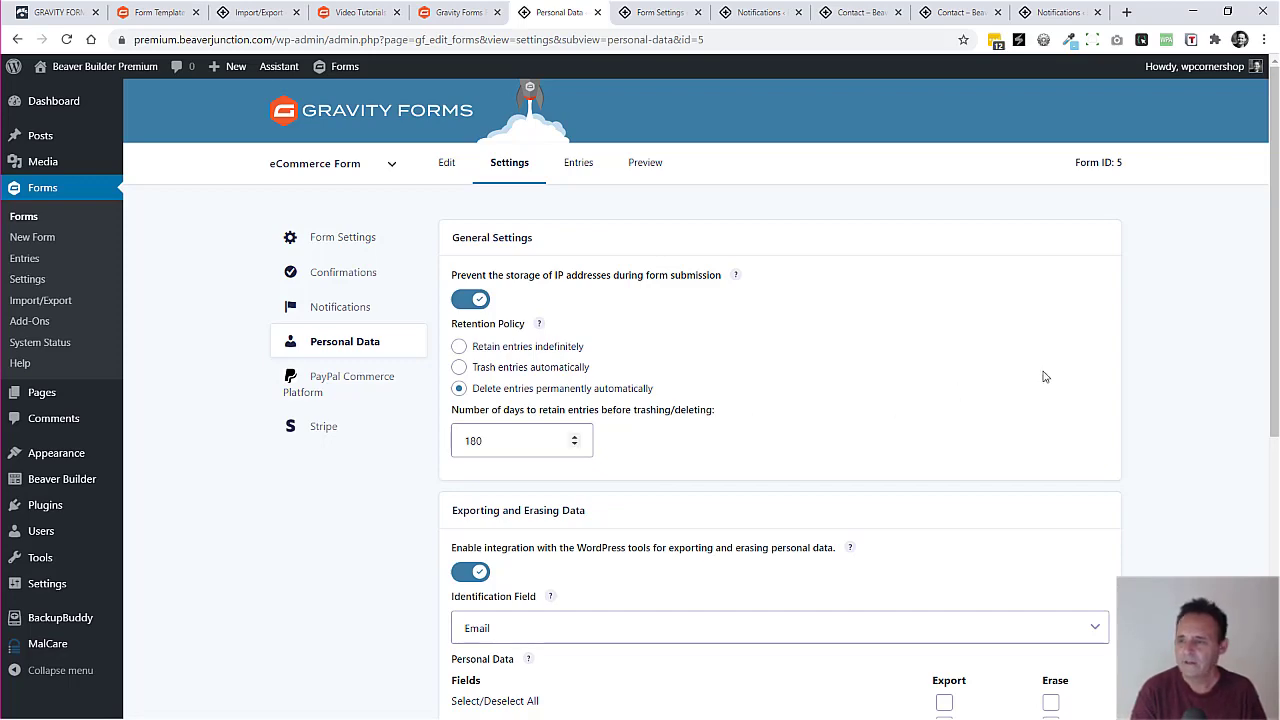
scroll(1245, 515, down, 3)
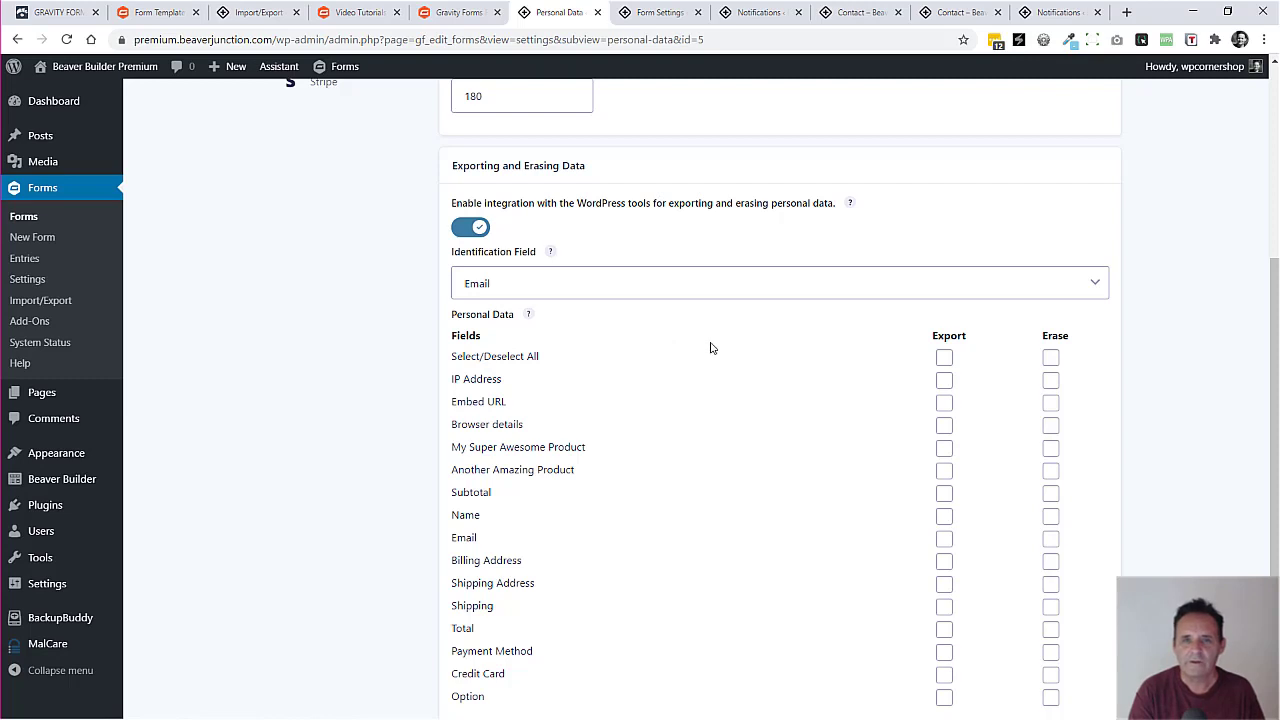
mouse_move(57, 557)
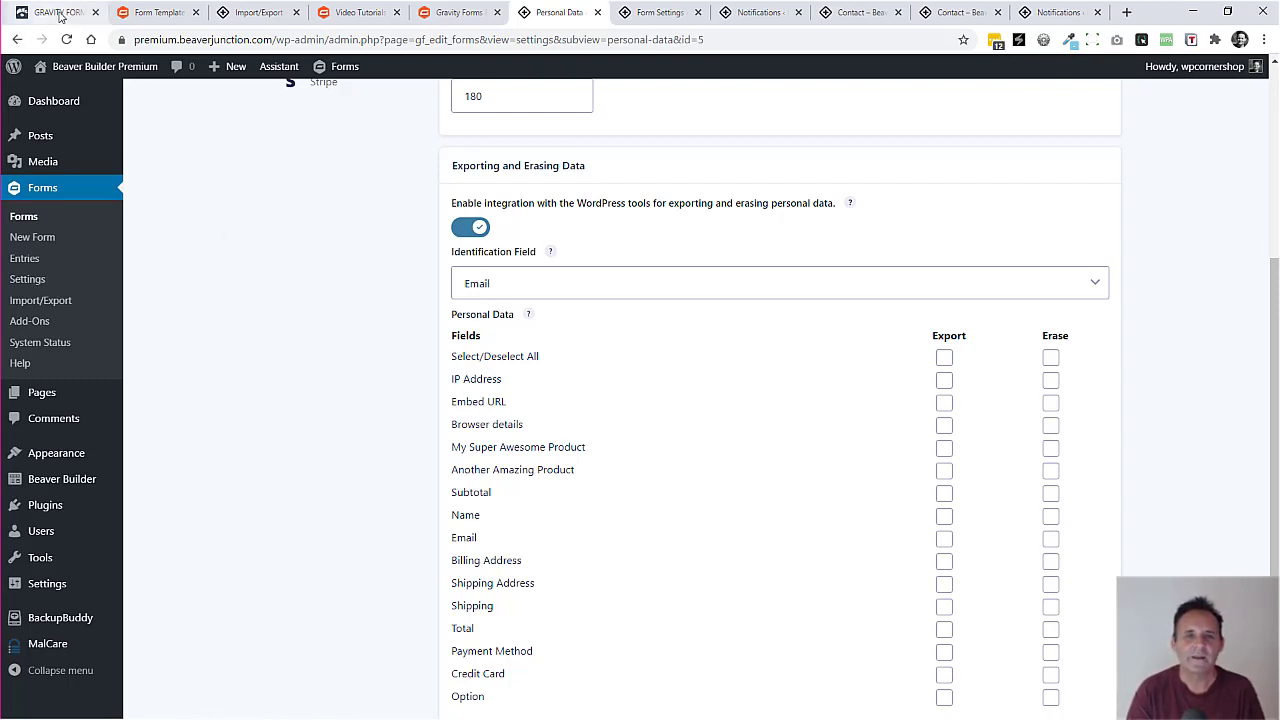
Step: Show the presentation's Restrictions slide and examine the entry limit options in the live form settings
click(60, 14)
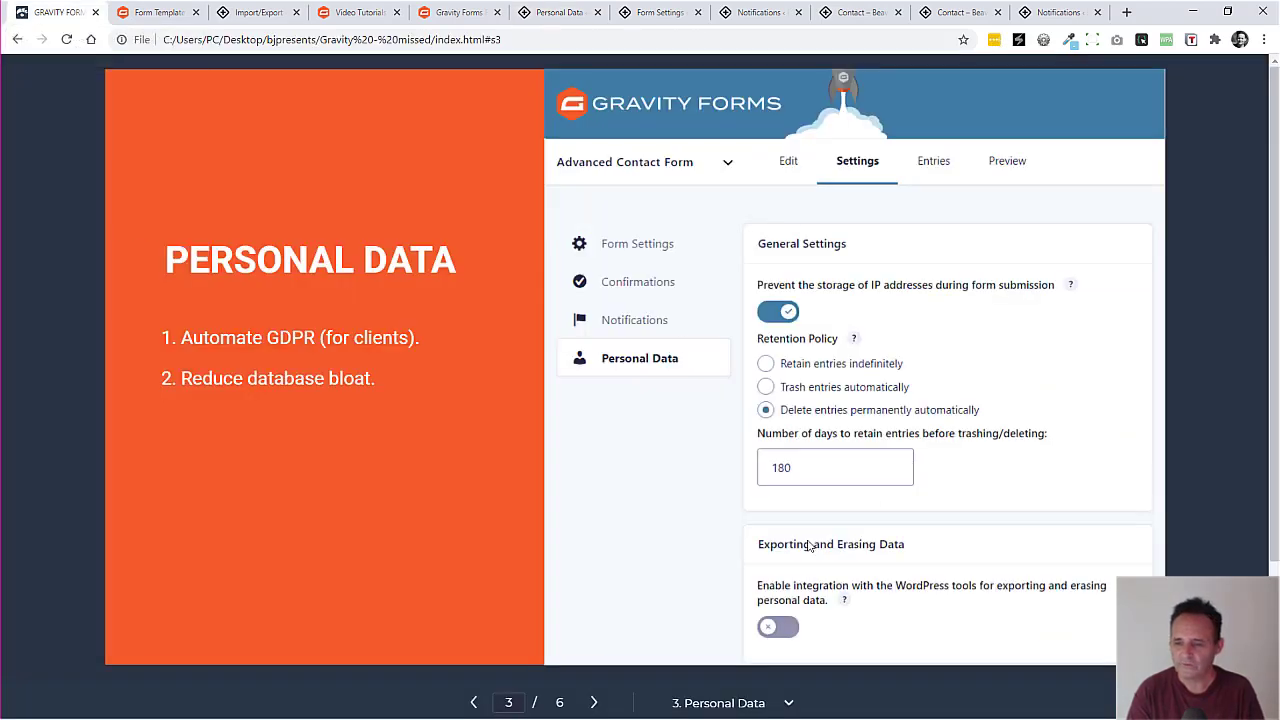
click(594, 703)
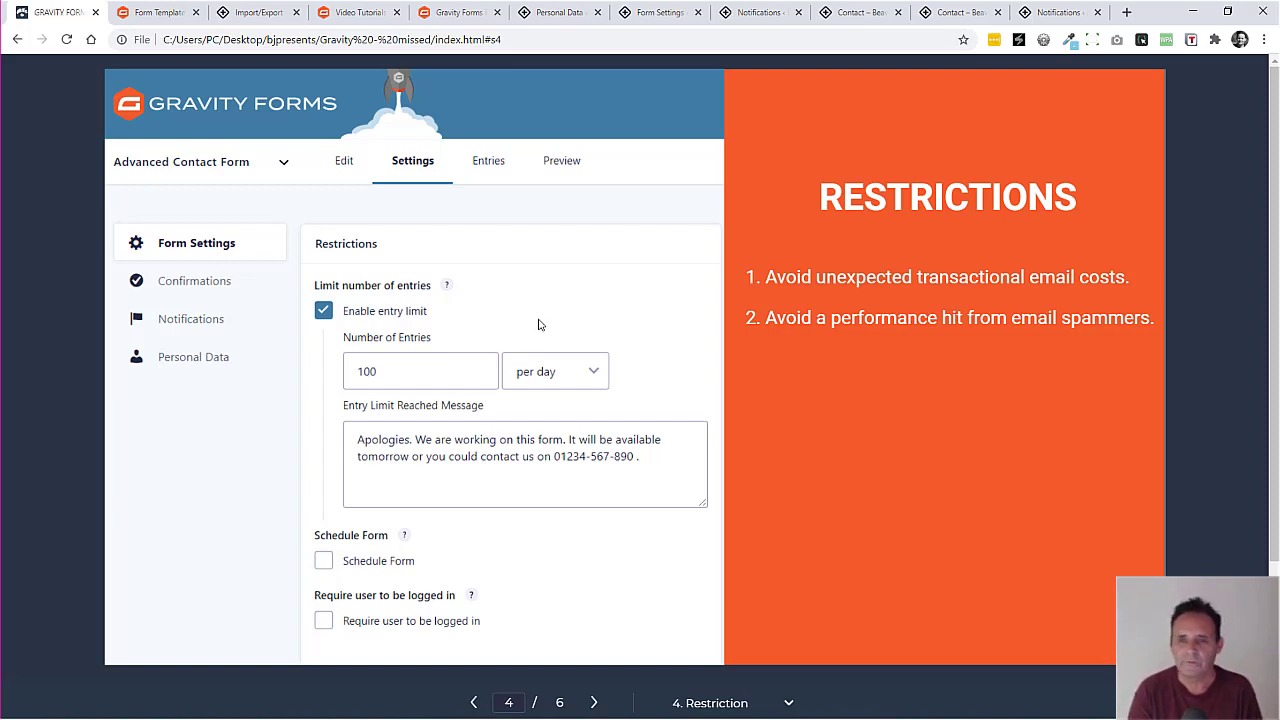
click(654, 13)
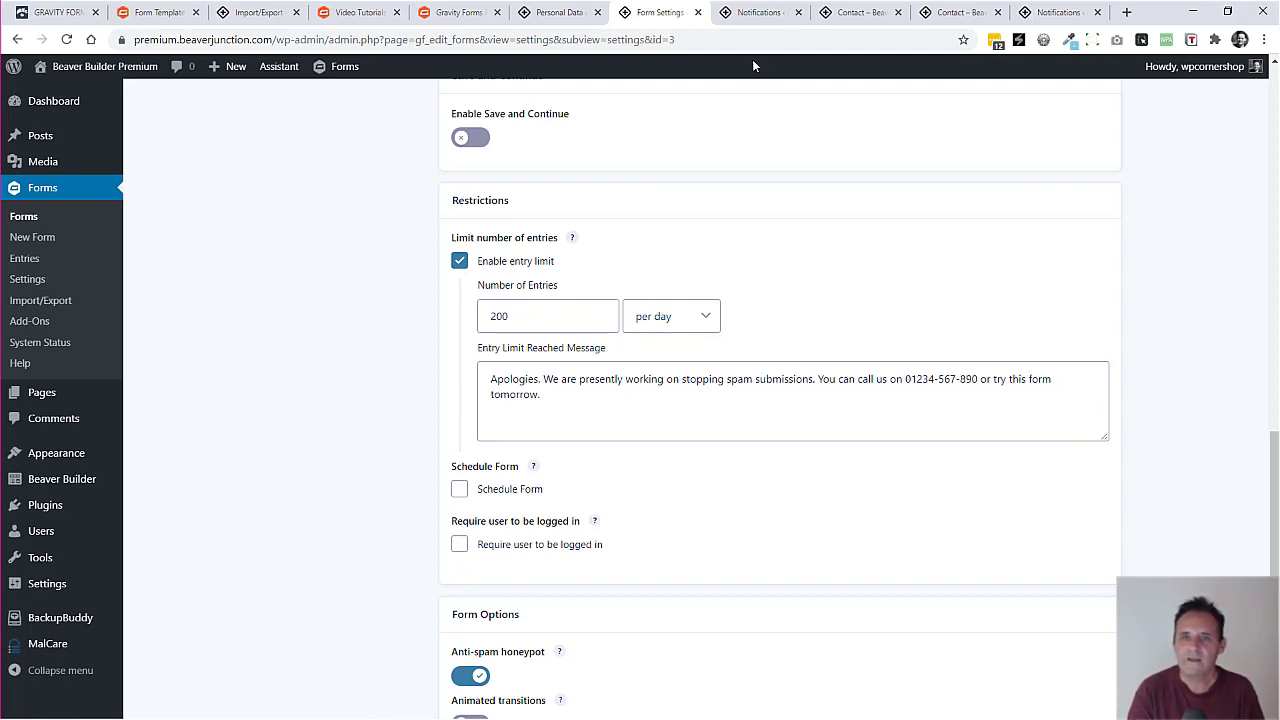
Step: Show the presentation's Notifications slide and view the eCommerce Form's Our Product Shipping Notification settings
click(45, 12)
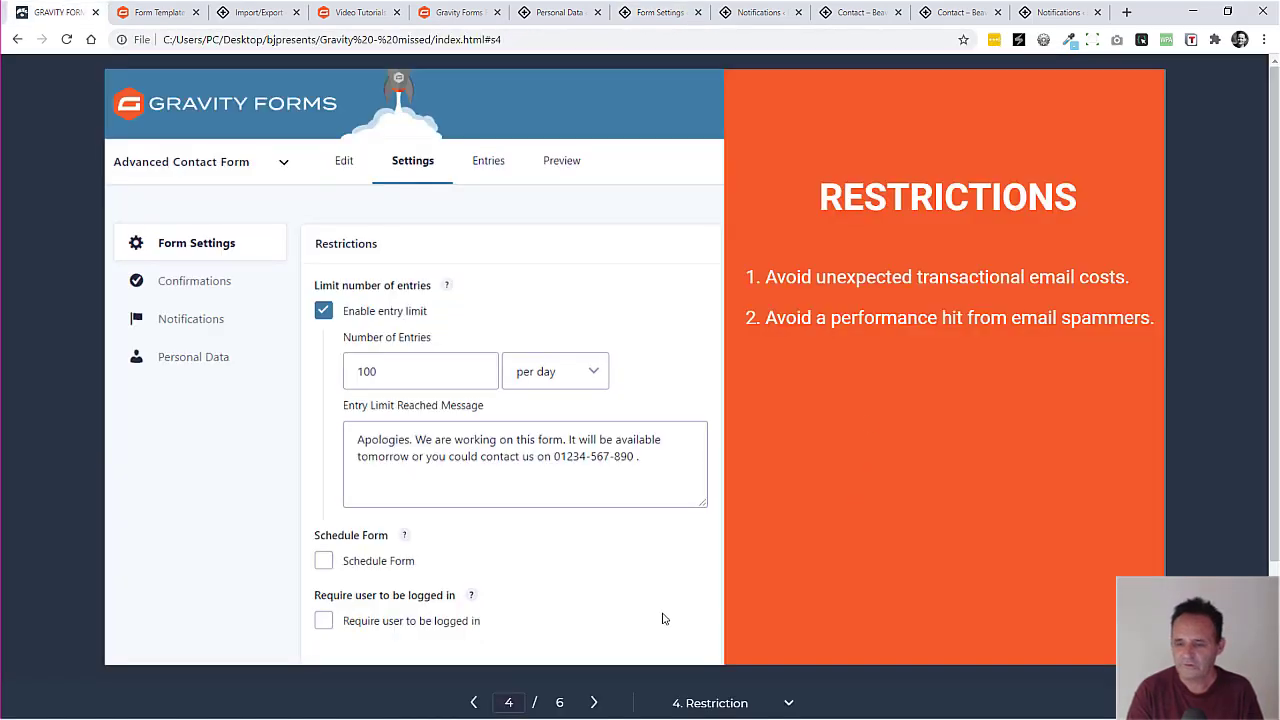
click(594, 702)
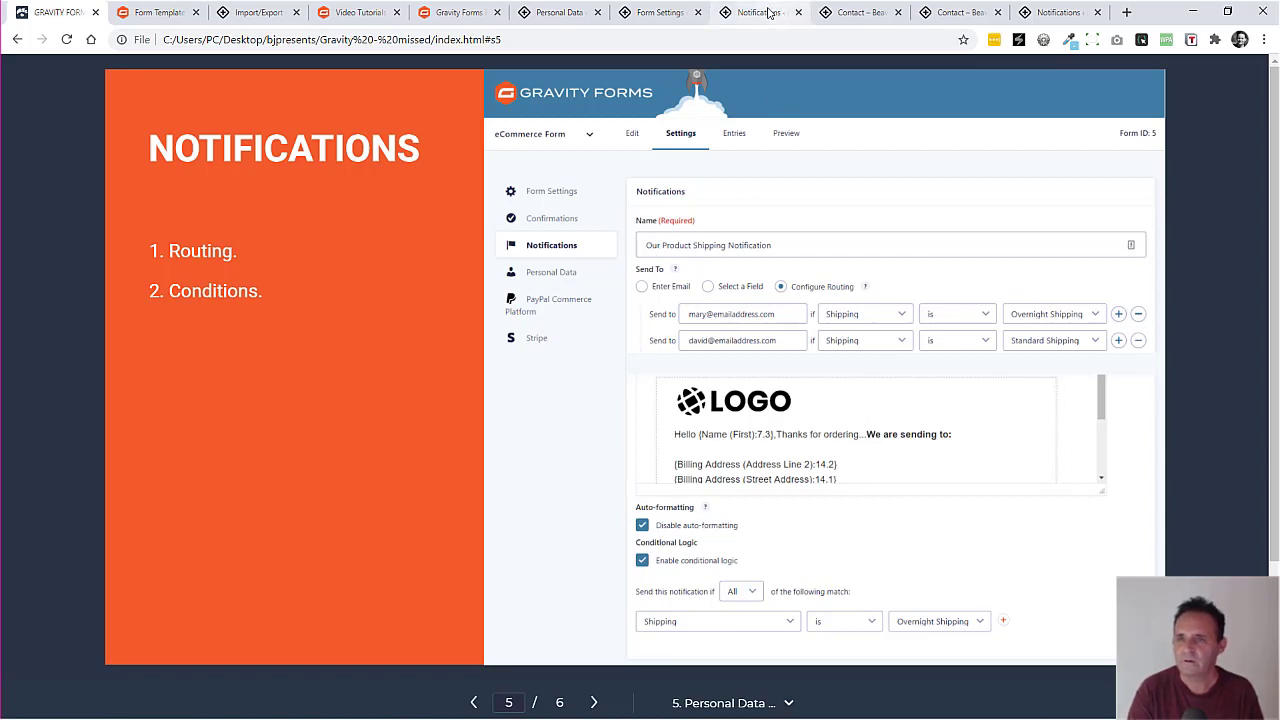
click(768, 12)
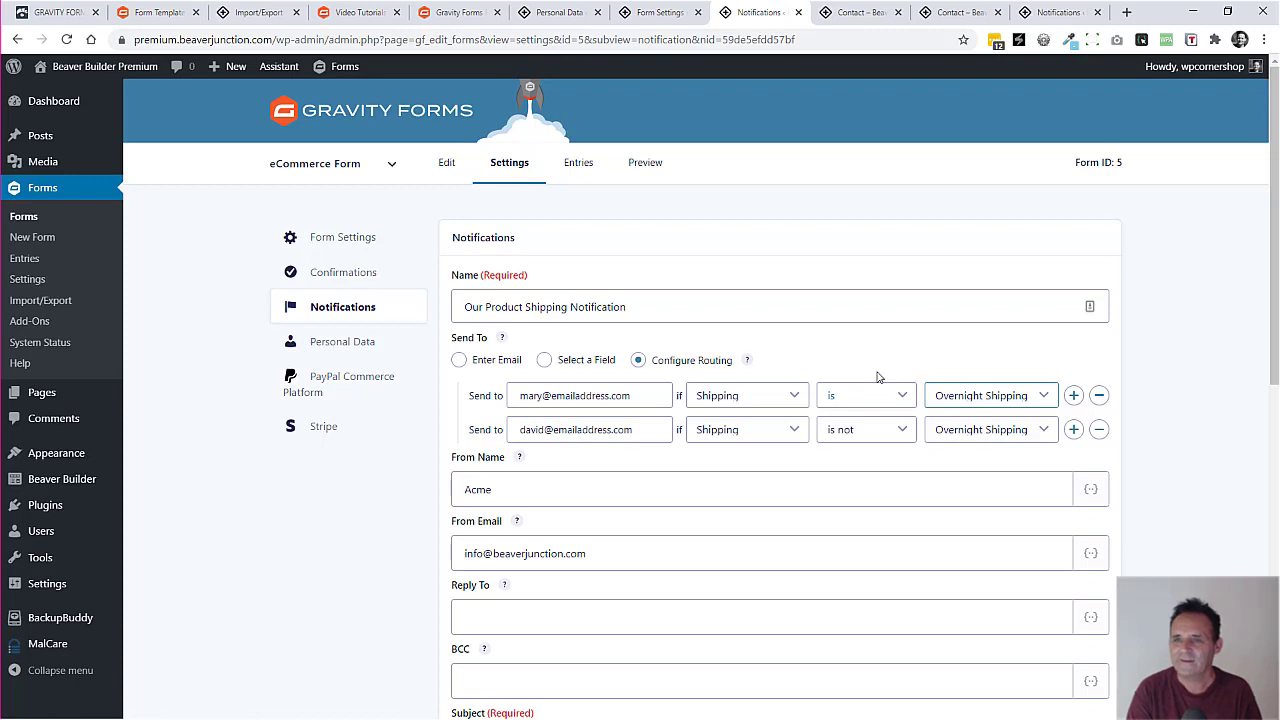
Step: Examine the published order form on the Contact page, covering its product list and its shipping and payment options
click(558, 14)
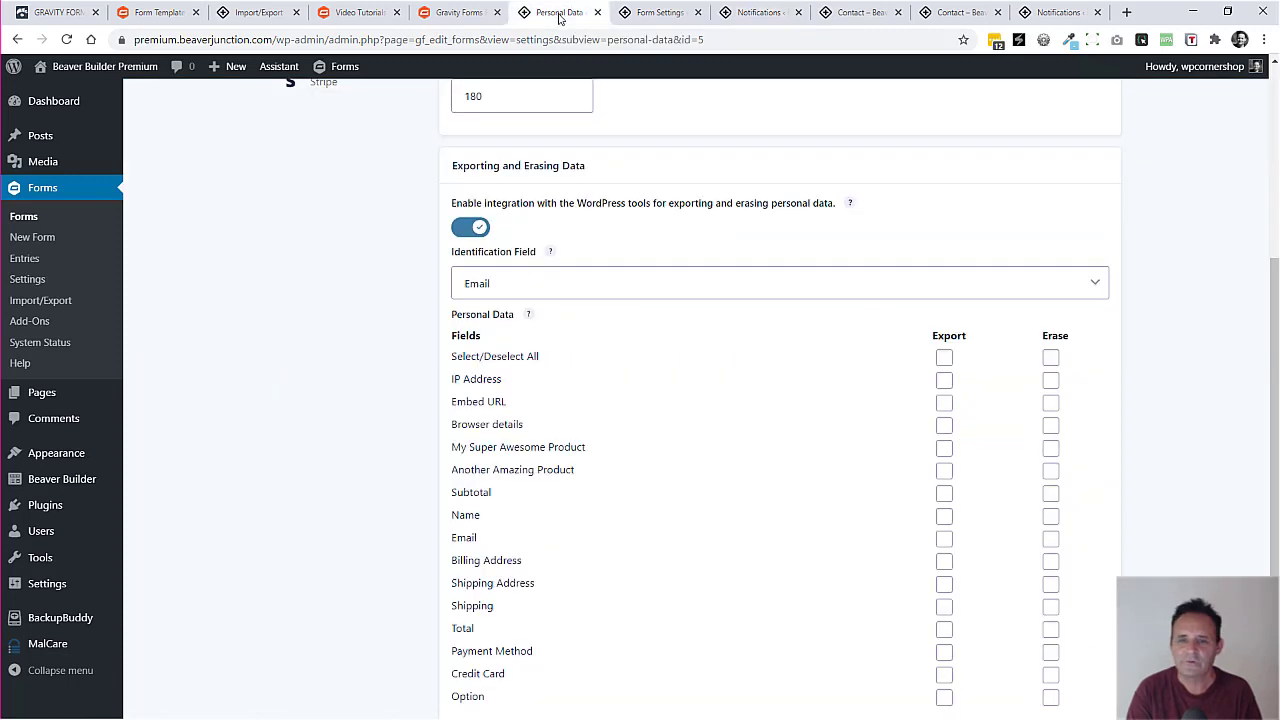
click(660, 12)
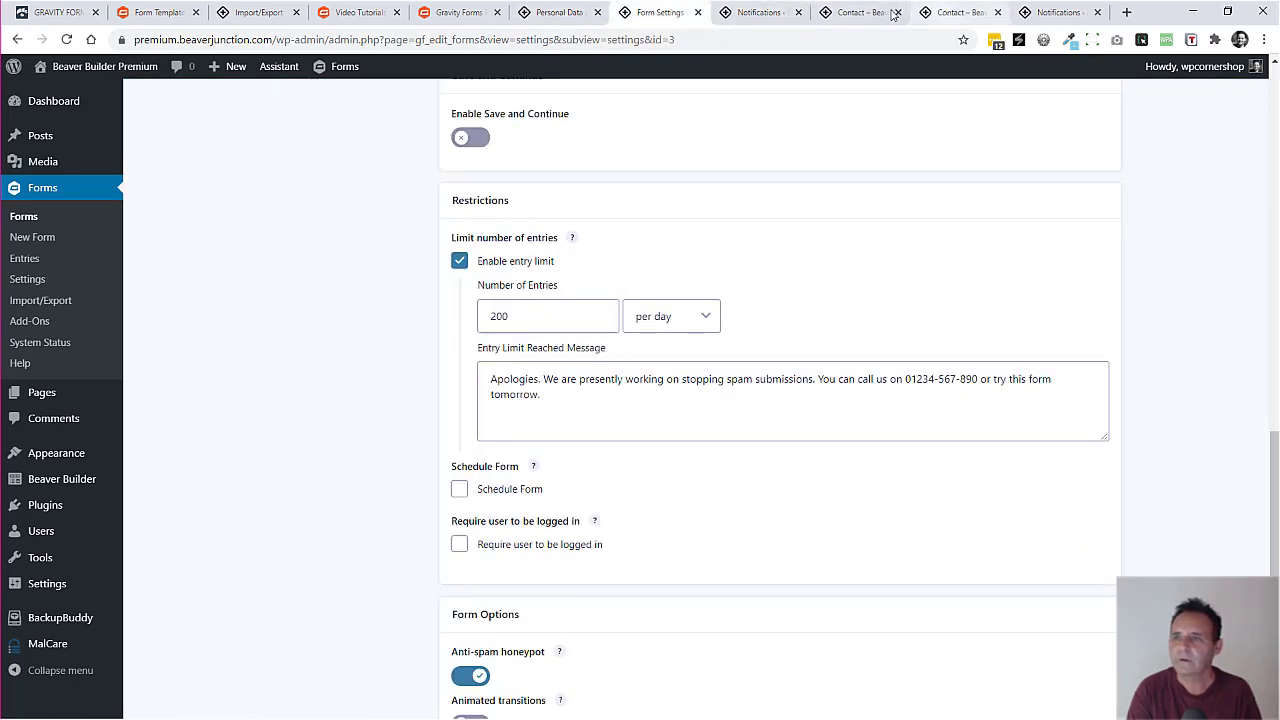
click(857, 12)
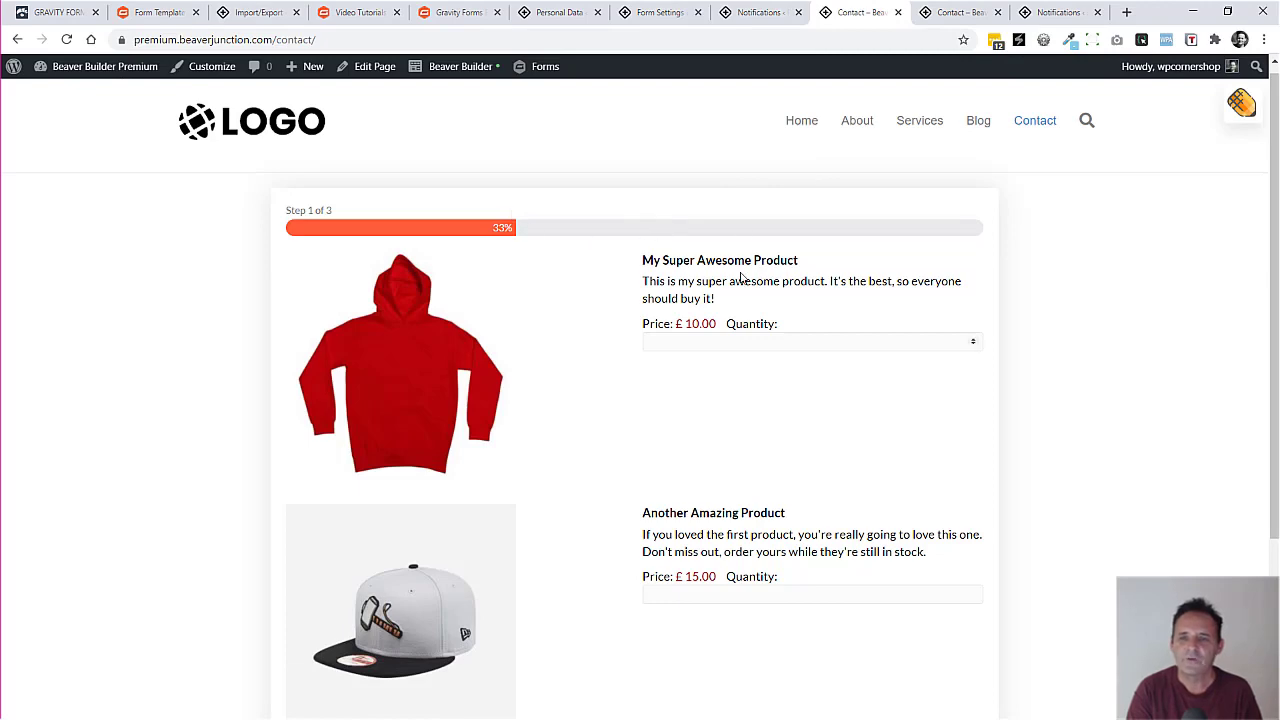
scroll(1262, 238, down, 2)
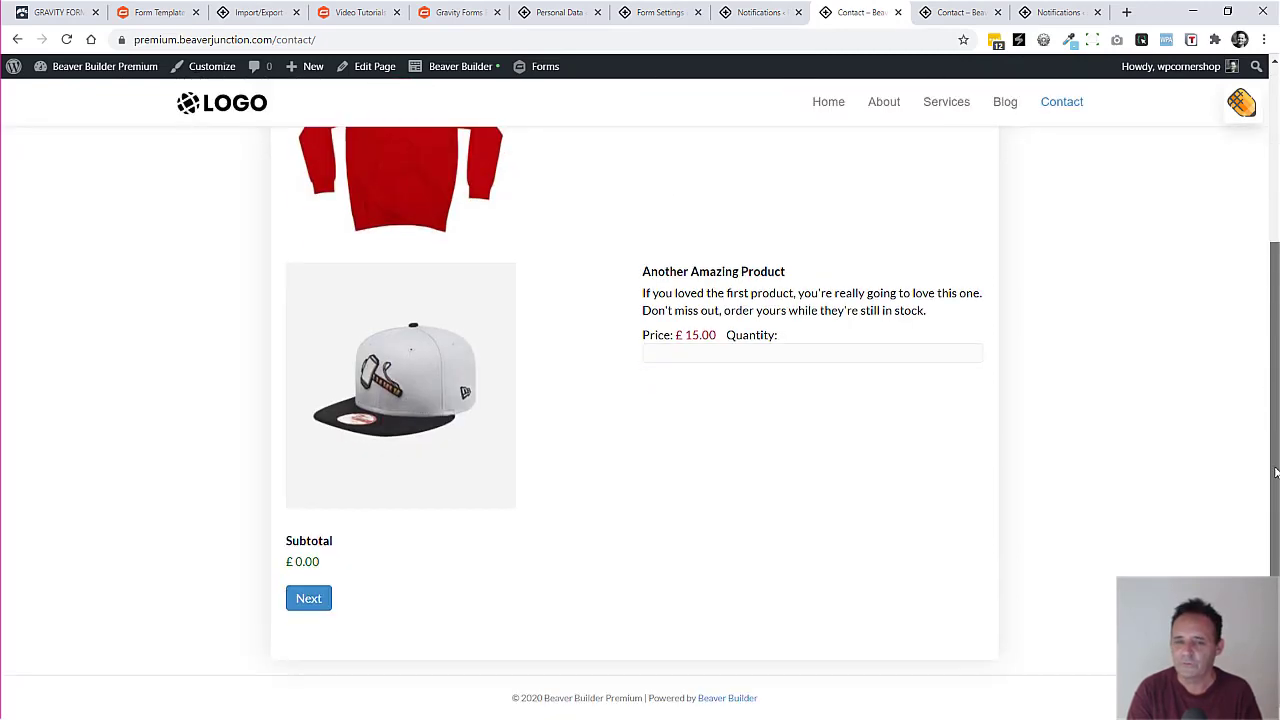
scroll(1237, 231, up, 3)
click(940, 20)
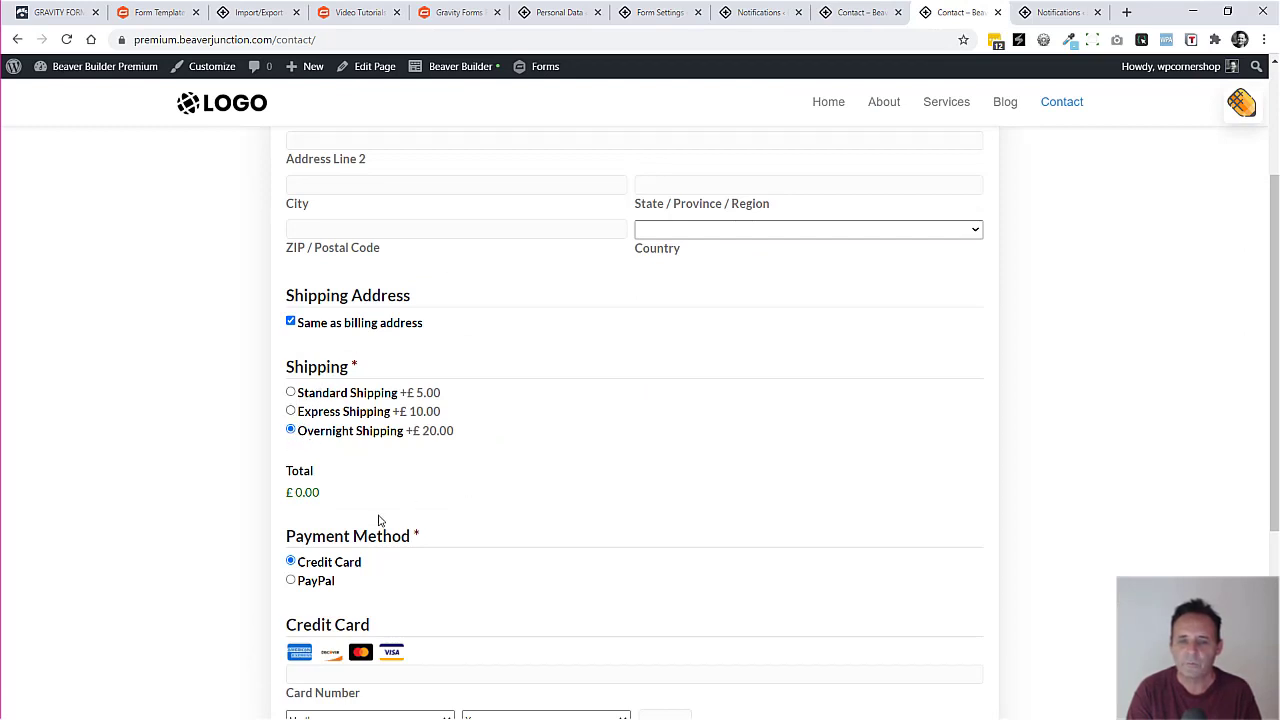
Step: Return to the eCommerce Form's product shipping notification and examine its routing rules based on the Shipping field
click(665, 13)
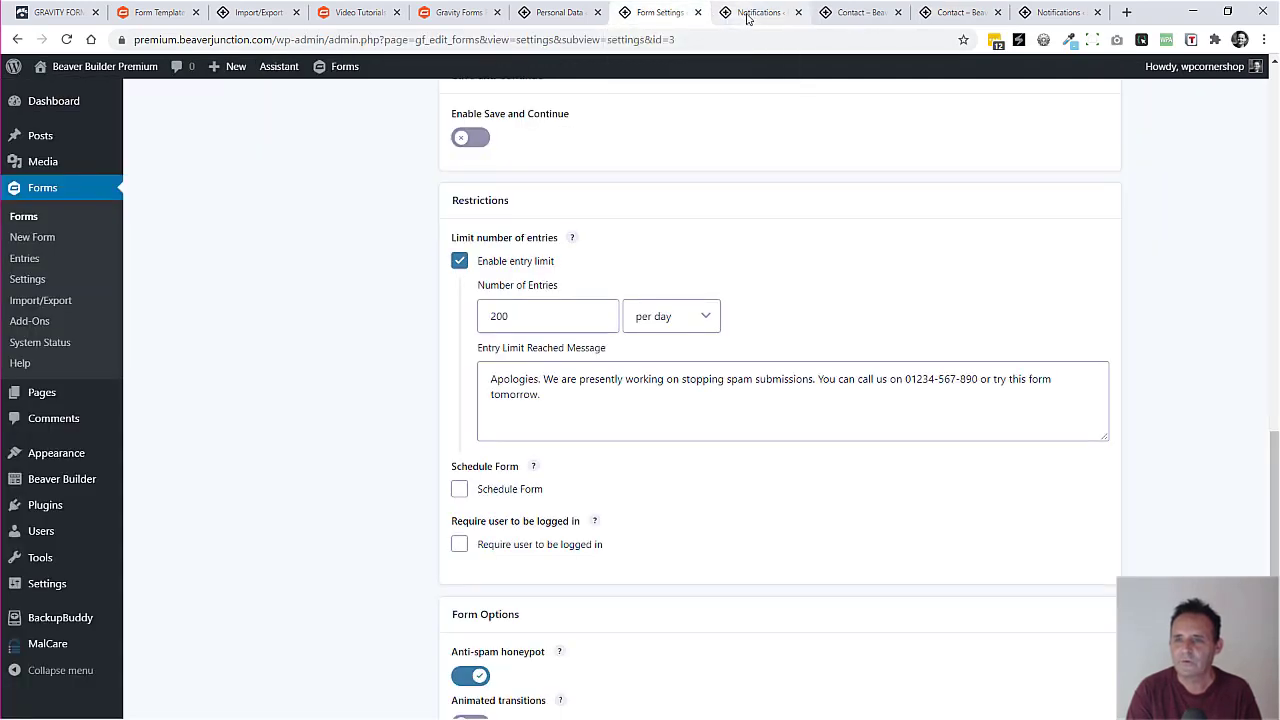
click(752, 16)
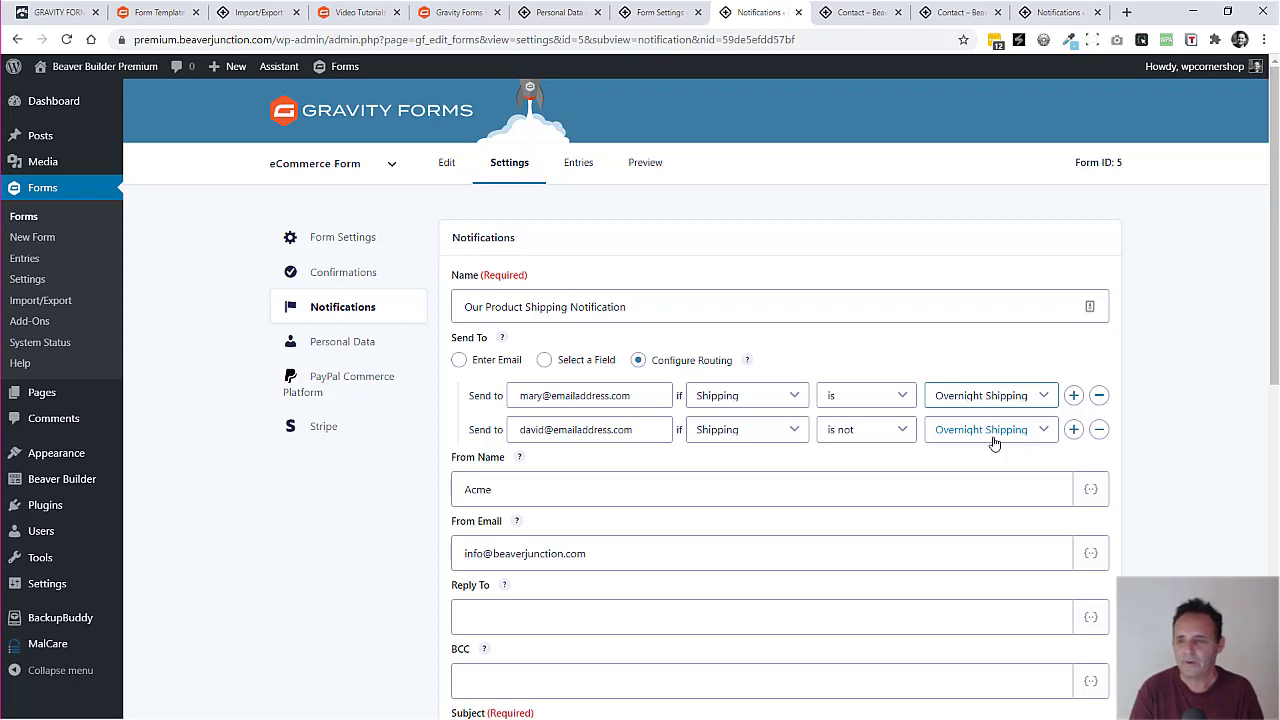
Step: Add a third routing rule based on the Shipping field and open its list of shipping values
click(1073, 429)
click(1030, 464)
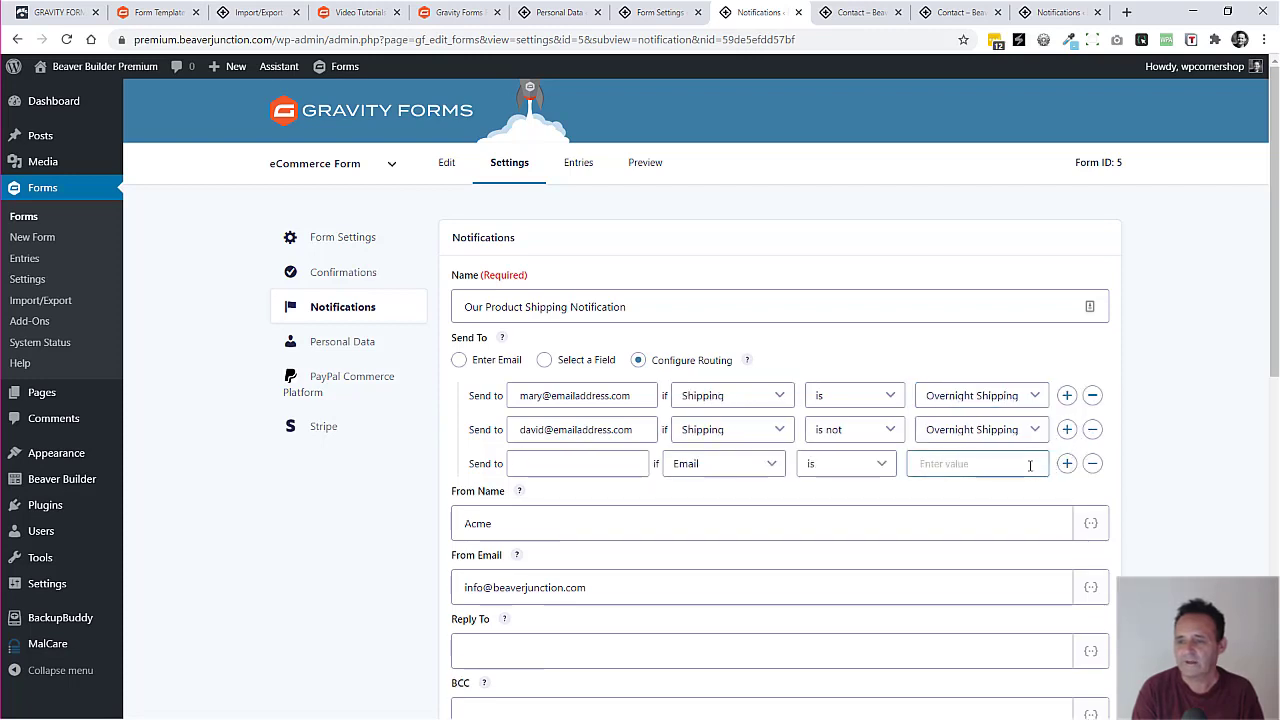
click(757, 463)
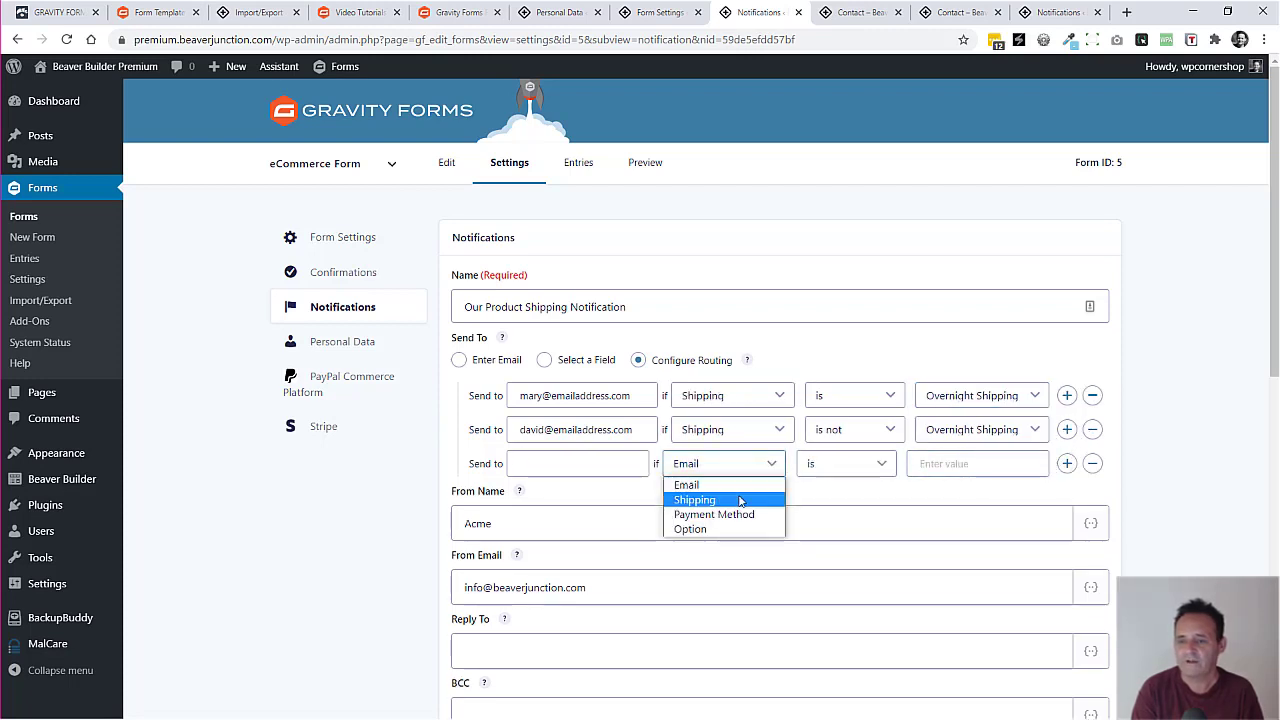
click(740, 500)
click(1014, 468)
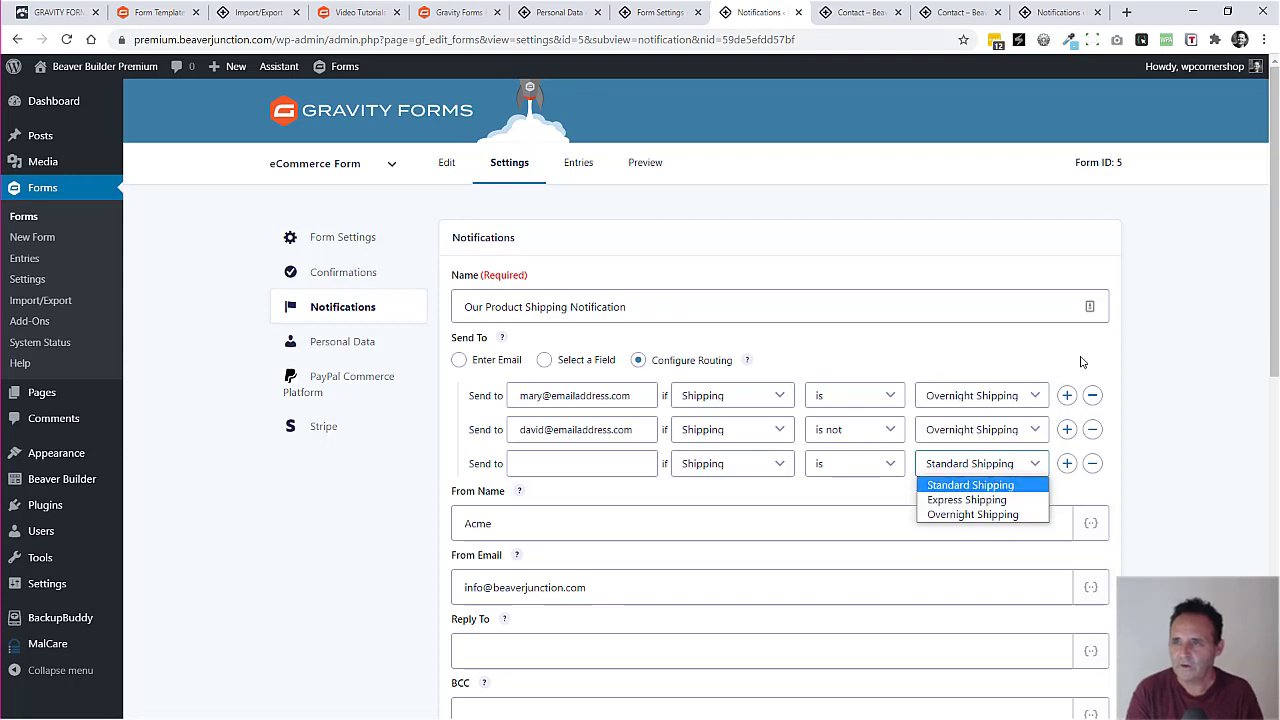
Step: View the Customer Email: Overnight Delivery notification and examine its Send To field, message content and Shipping conditional logic
click(1058, 12)
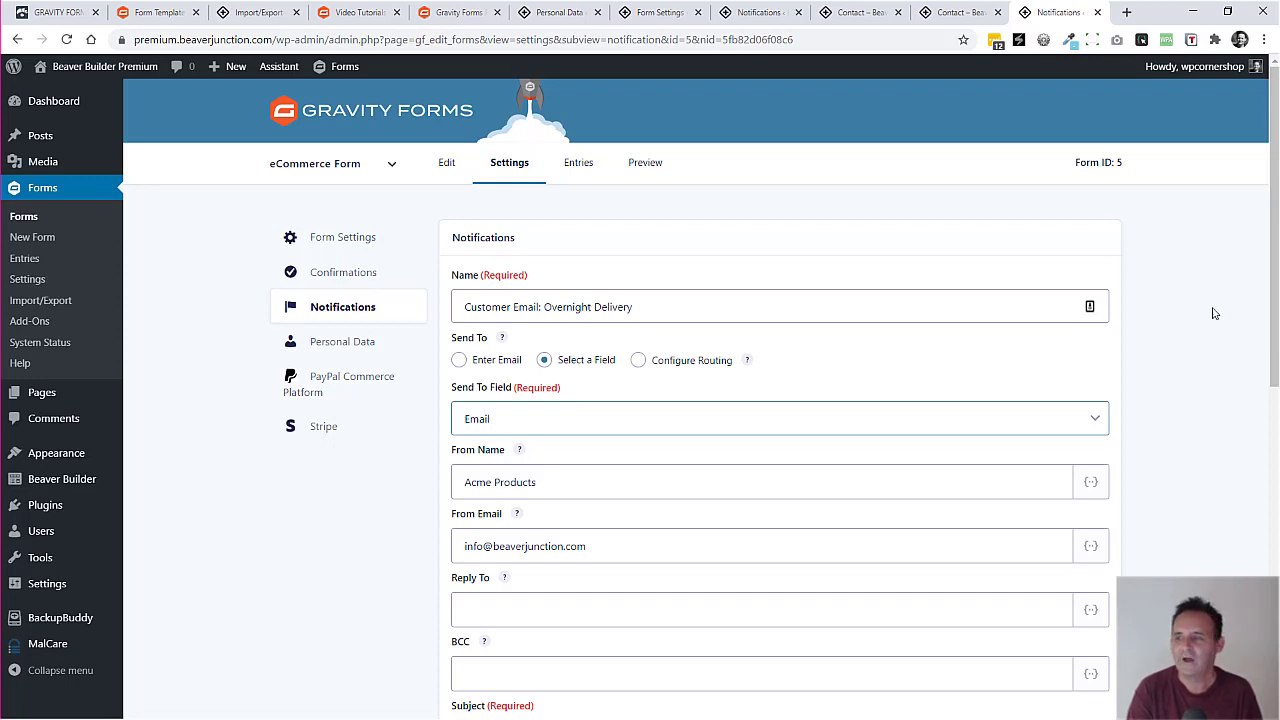
drag(1276, 300, 1246, 347)
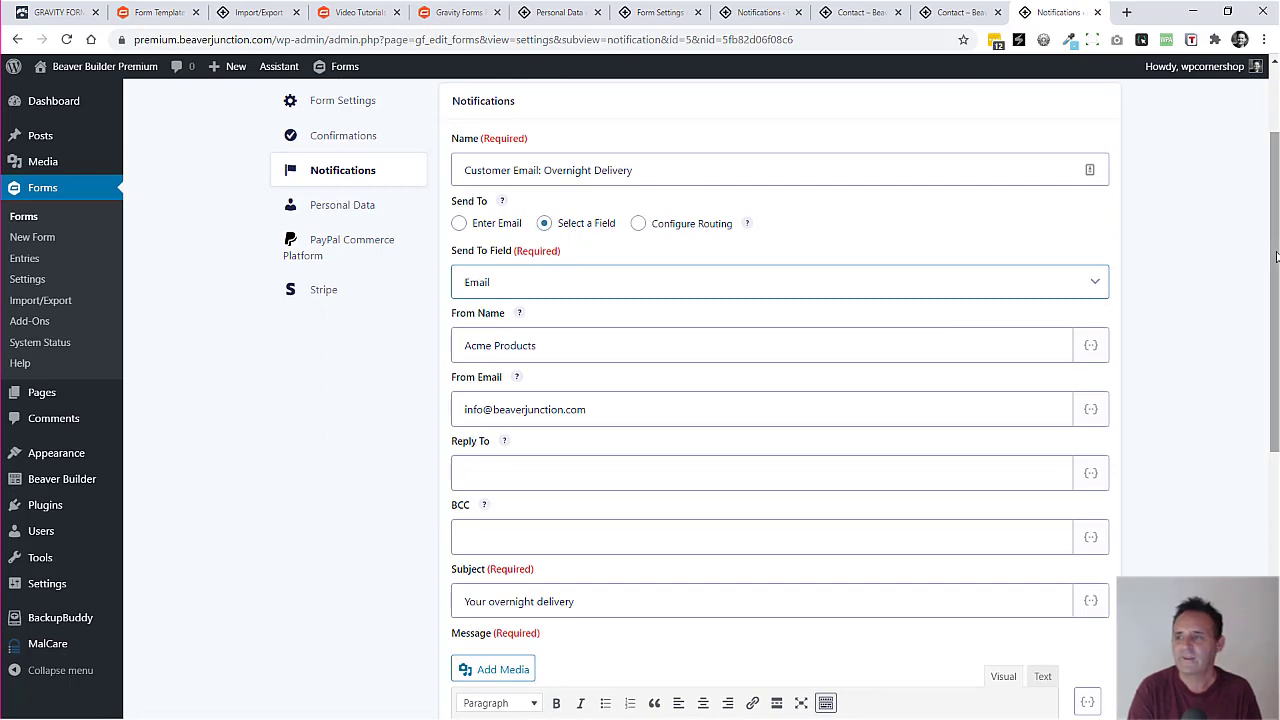
drag(1274, 255, 1274, 489)
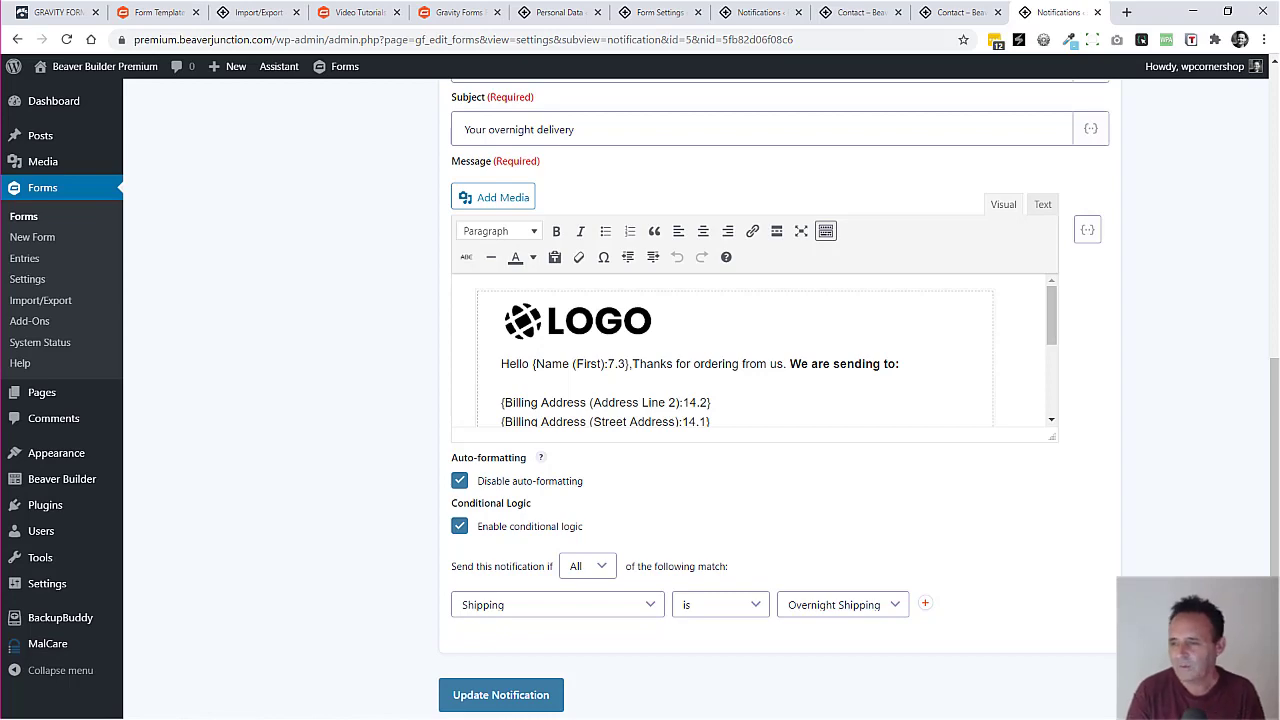
drag(1274, 367, 1261, 123)
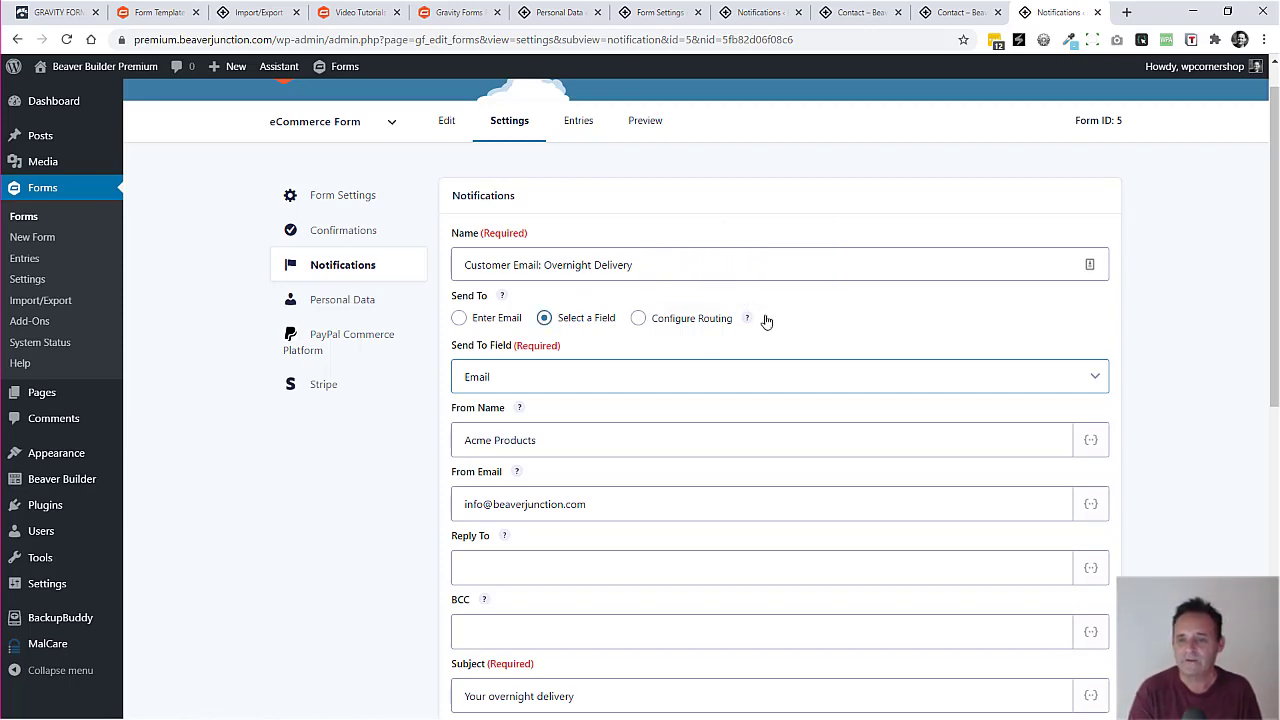
scroll(1266, 307, down, 3)
scroll(1266, 307, down, 3)
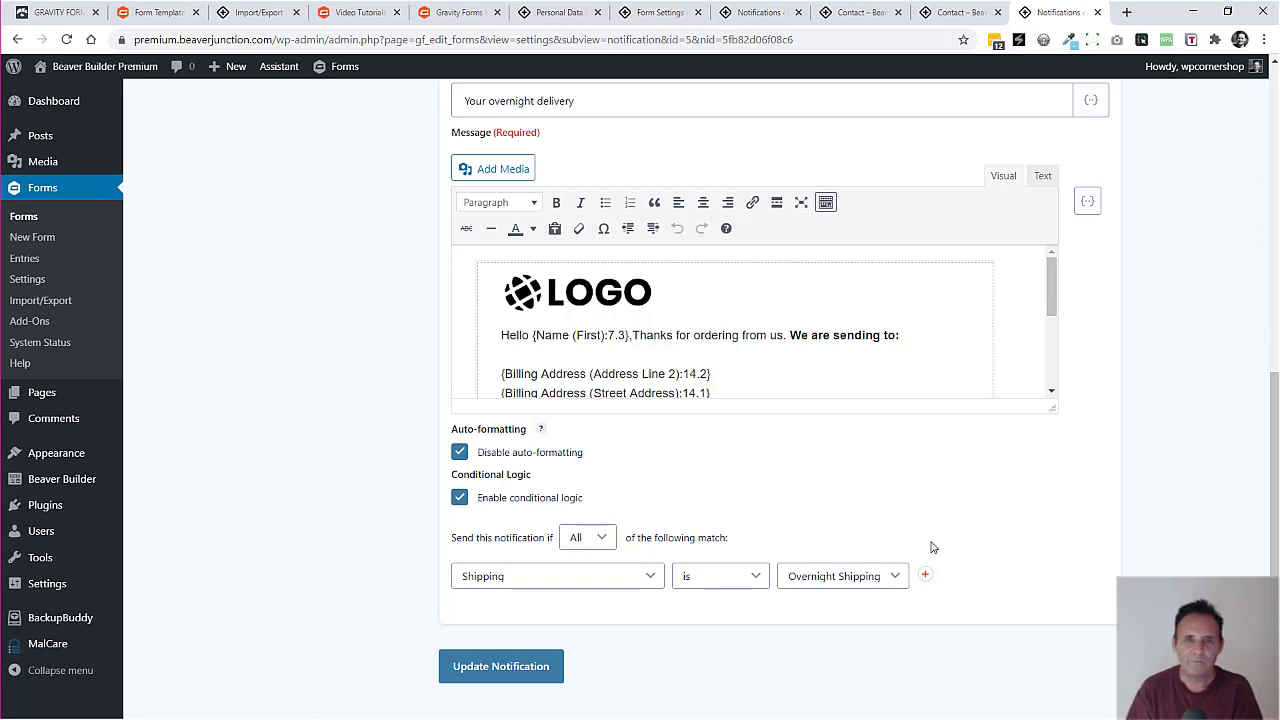
Step: Return to the presentation and advance from the Notifications slide to the Black Friday Sale slide
click(86, 14)
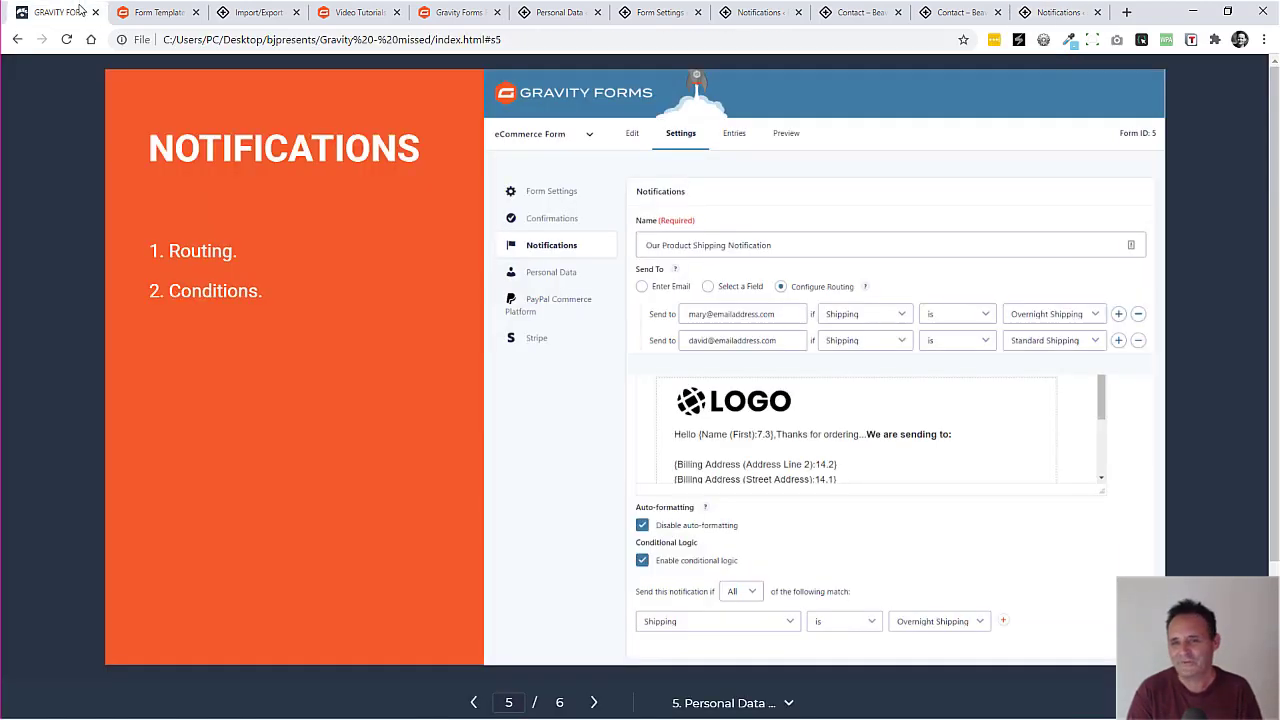
click(594, 703)
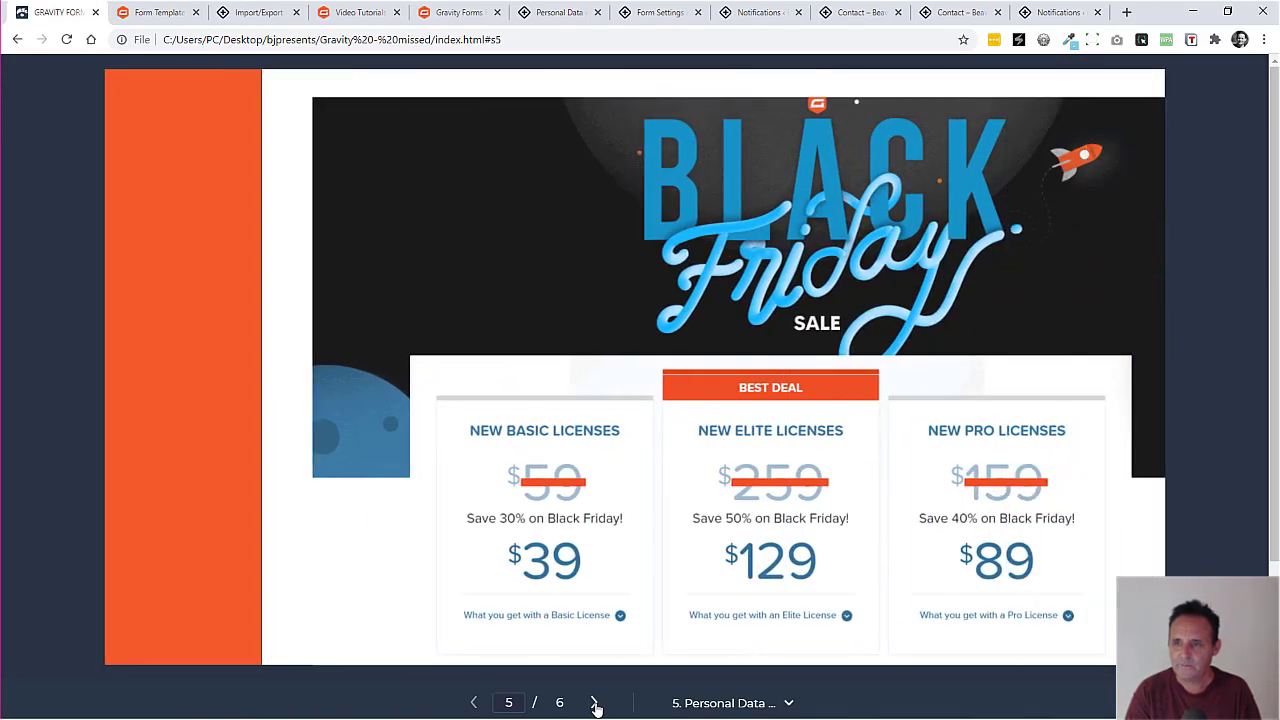